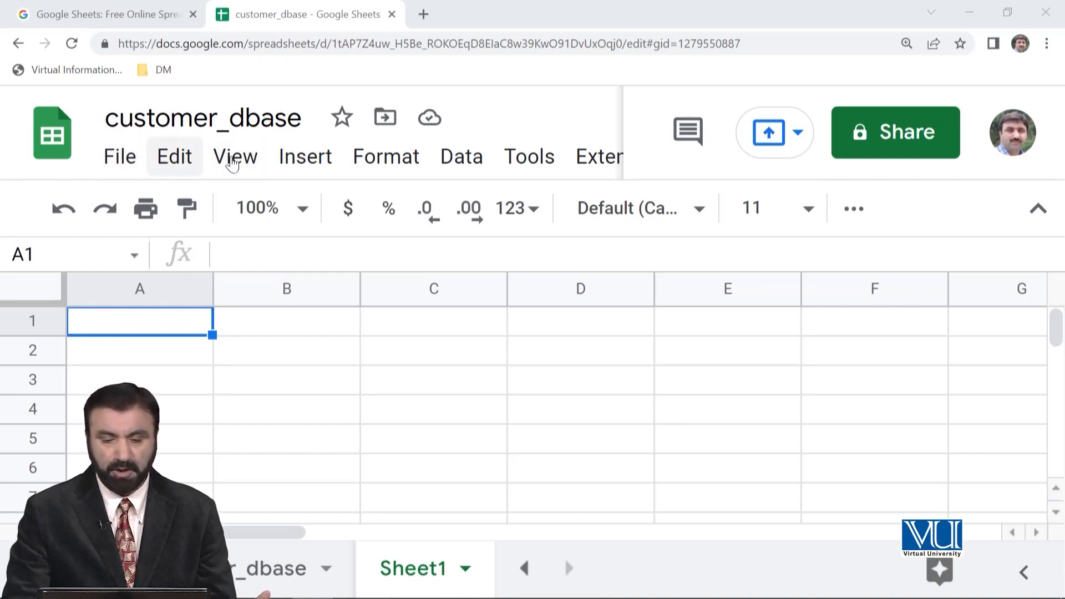
Create a new form from the customer_dbase spreadsheet and check its title against the spreadsheet's name
{"action": "left_click", "coordinate": [530, 157]}
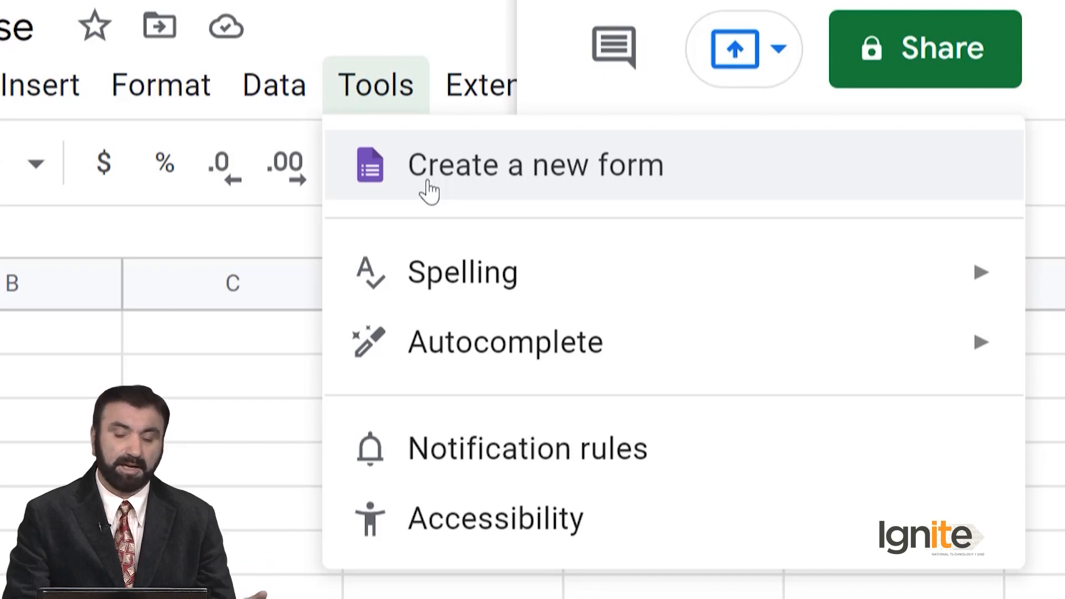
{"action": "left_click", "coordinate": [450, 183]}
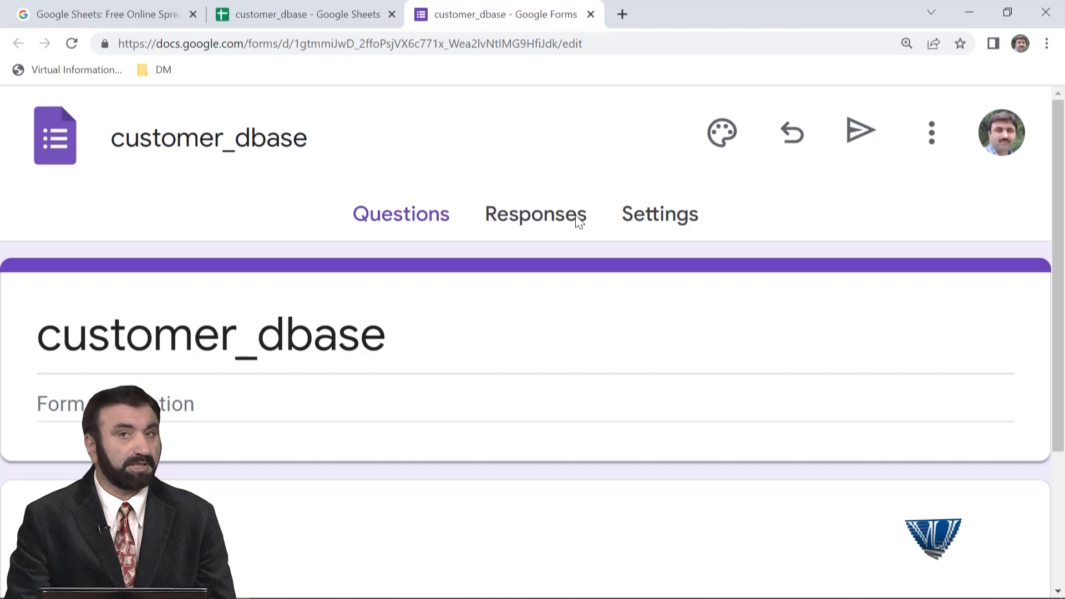
{"action": "scroll", "coordinate": [579, 221], "scroll_direction": "down", "scroll_amount": 1}
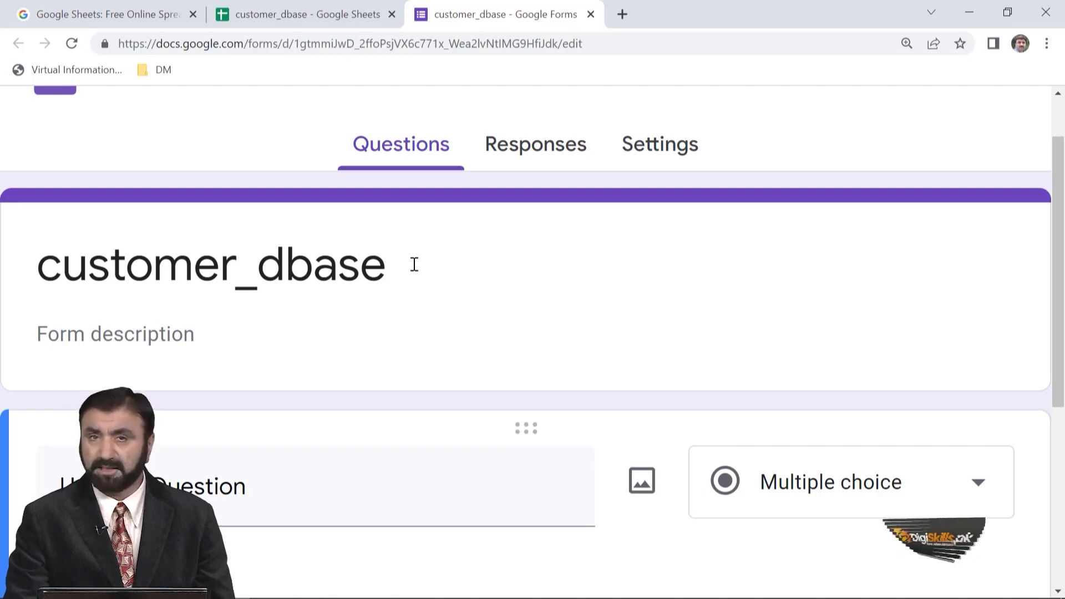
{"action": "left_click", "coordinate": [298, 5]}
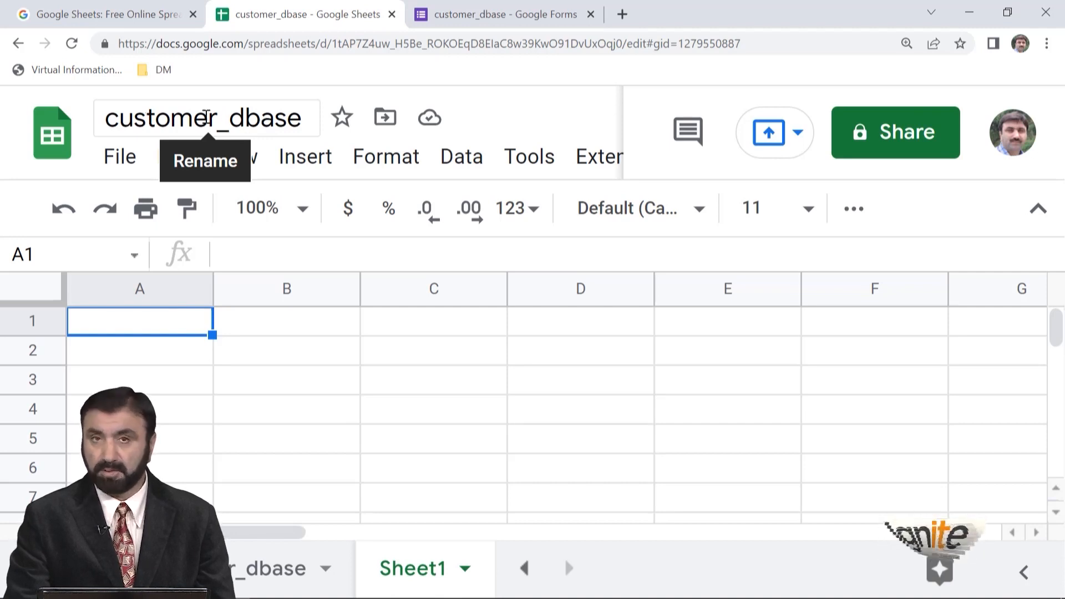
{"action": "left_click", "coordinate": [498, 16]}
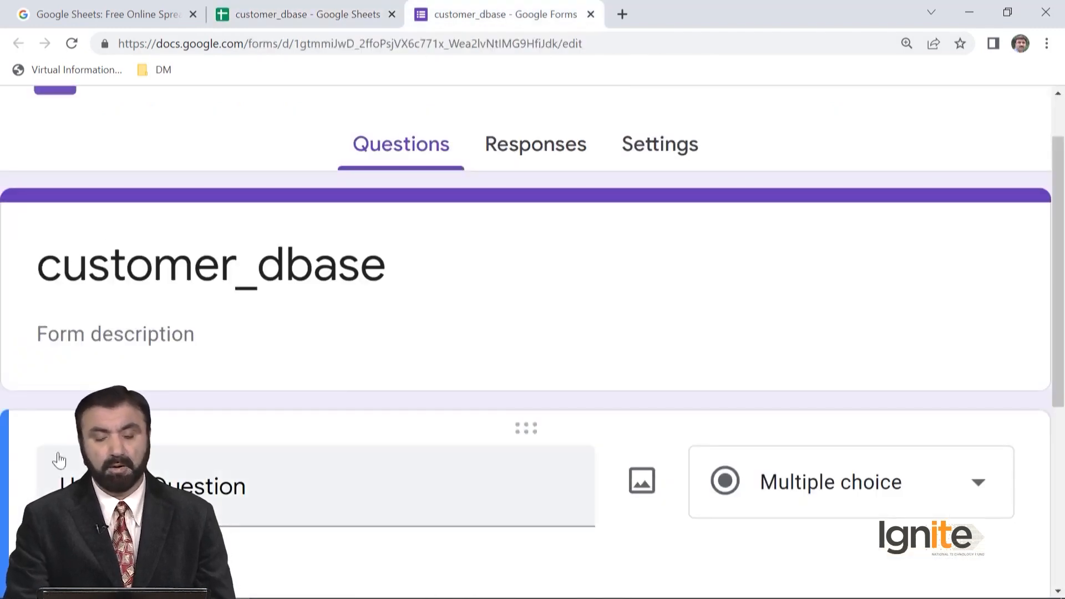
Enter the form description "This form is collecting information about Name, Gender, Age and income."
{"action": "left_click", "coordinate": [133, 343]}
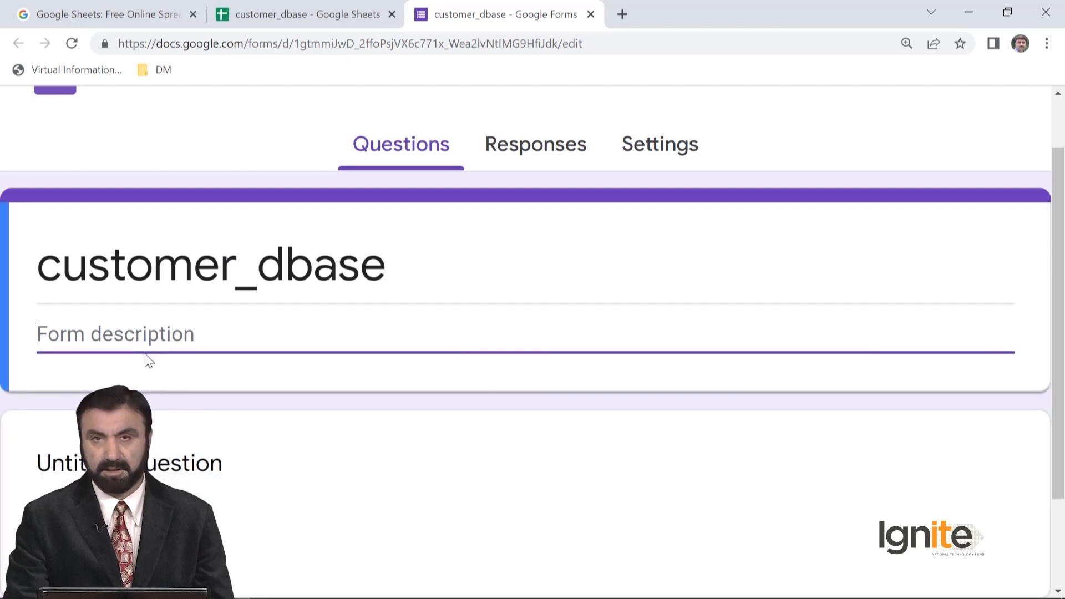
{"action": "type", "text": "T"}
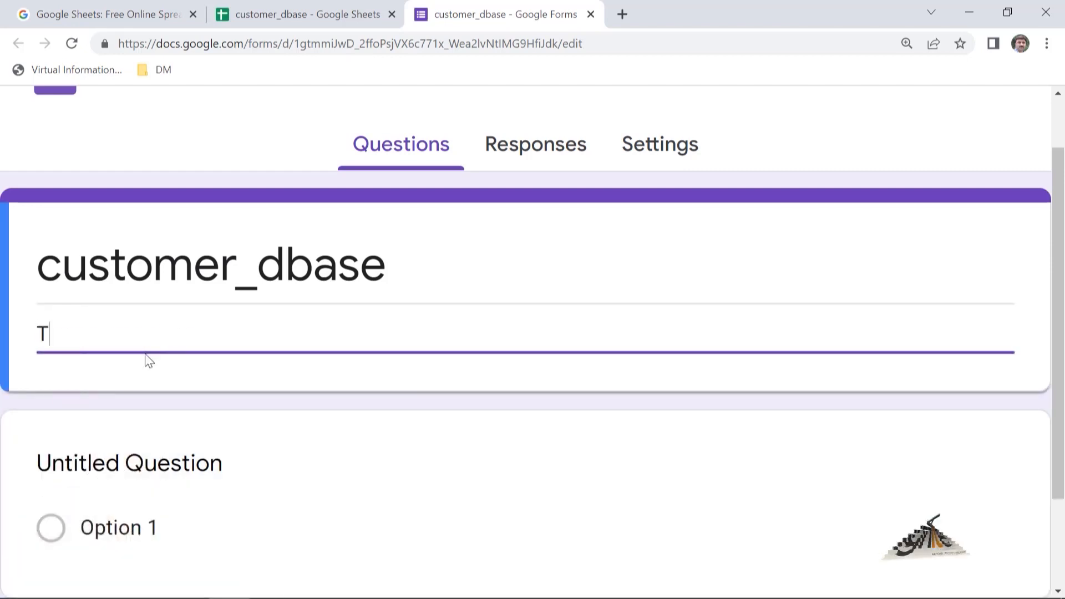
{"action": "type", "text": "his for"}
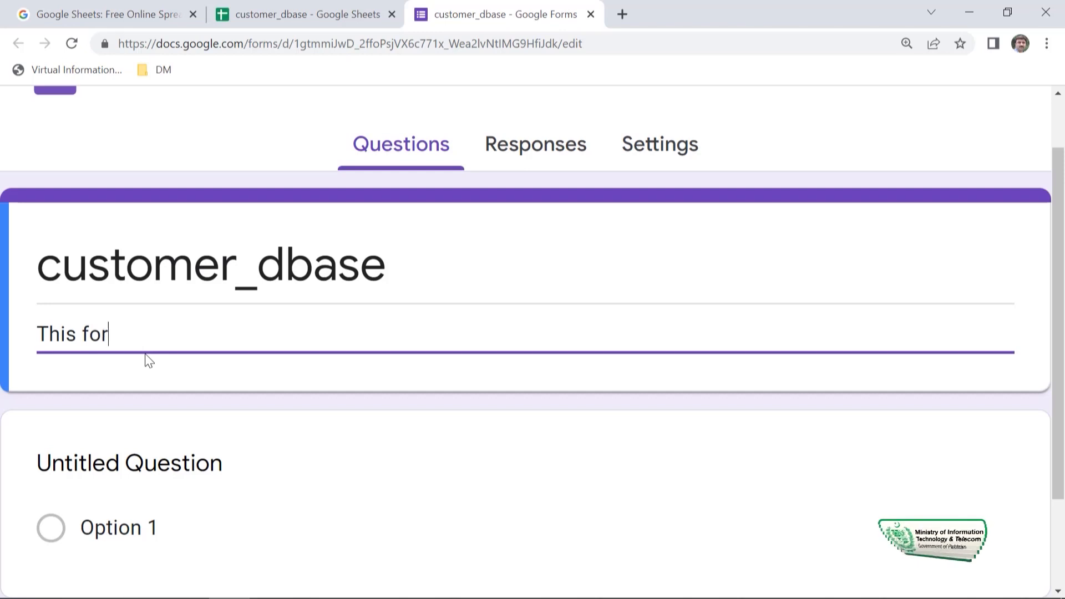
{"action": "type", "text": "m is colle"}
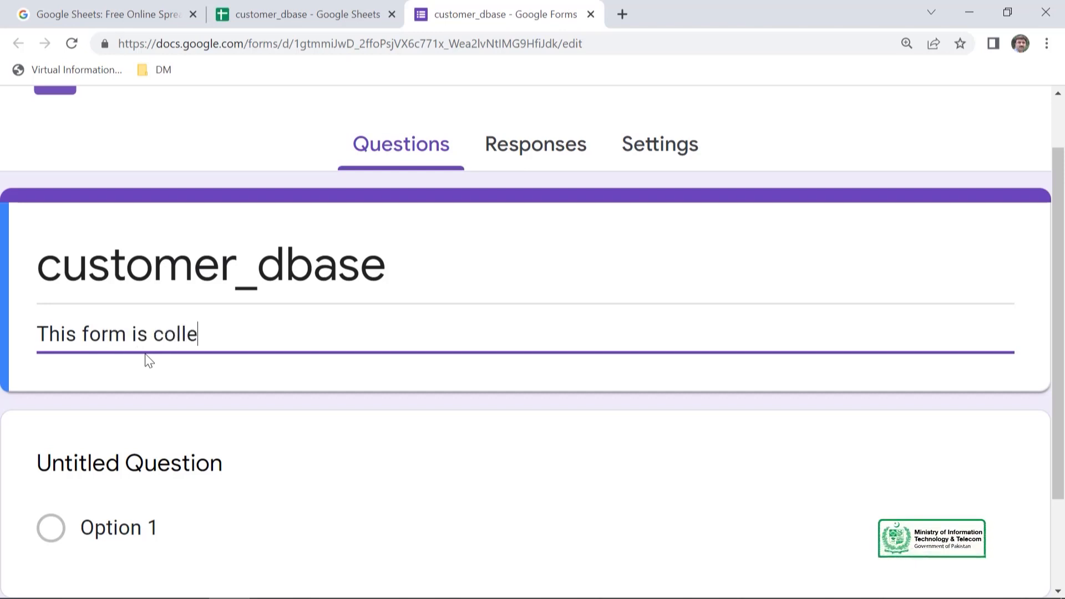
{"action": "type", "text": "cting informatio"}
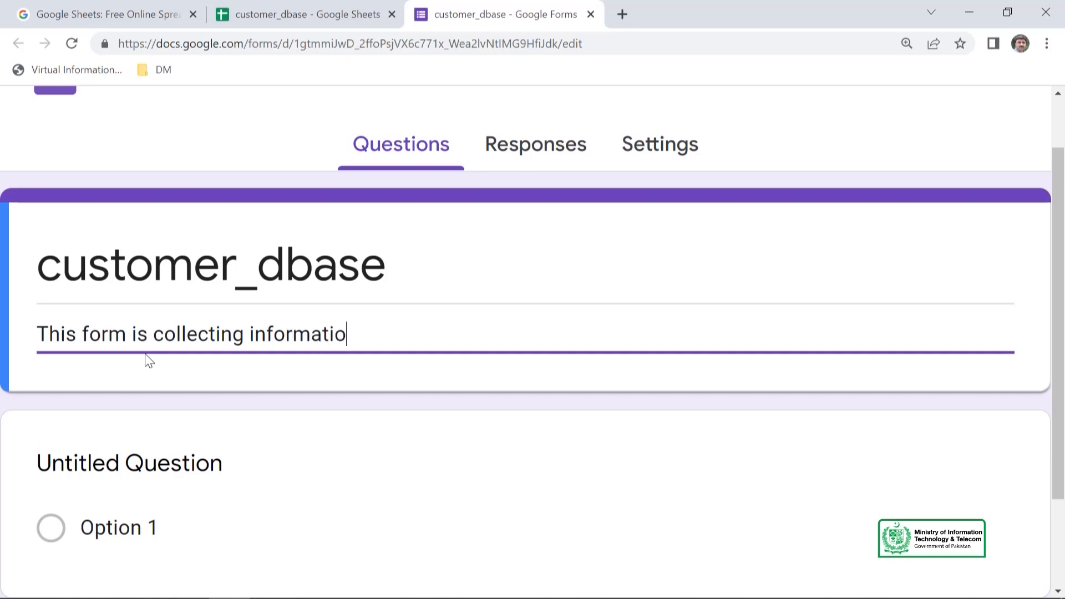
{"action": "type", "text": "n about Nam"}
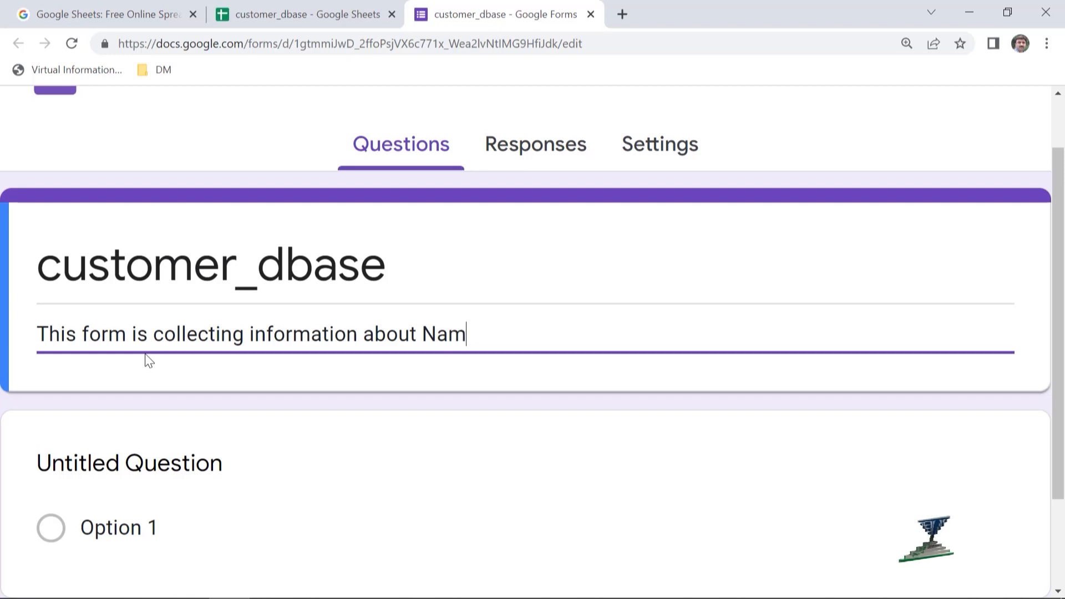
{"action": "type", "text": "e, Gende"}
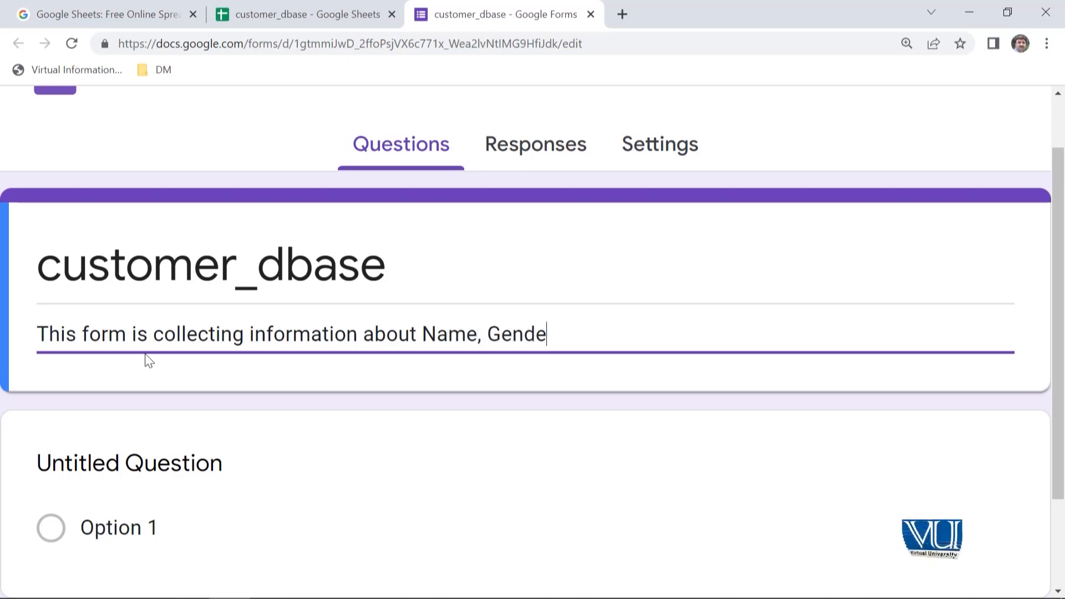
{"action": "type", "text": "r, Age and income."}
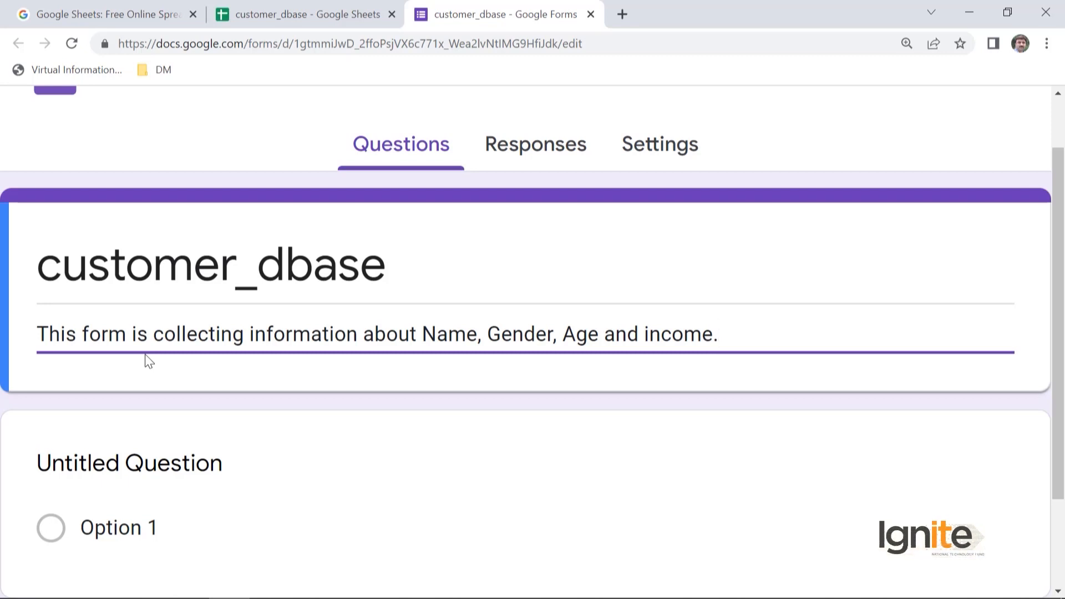
Title the first question "What is your name" and set its answer type to Short answer
{"action": "scroll", "coordinate": [421, 526], "scroll_direction": "down", "scroll_amount": 2}
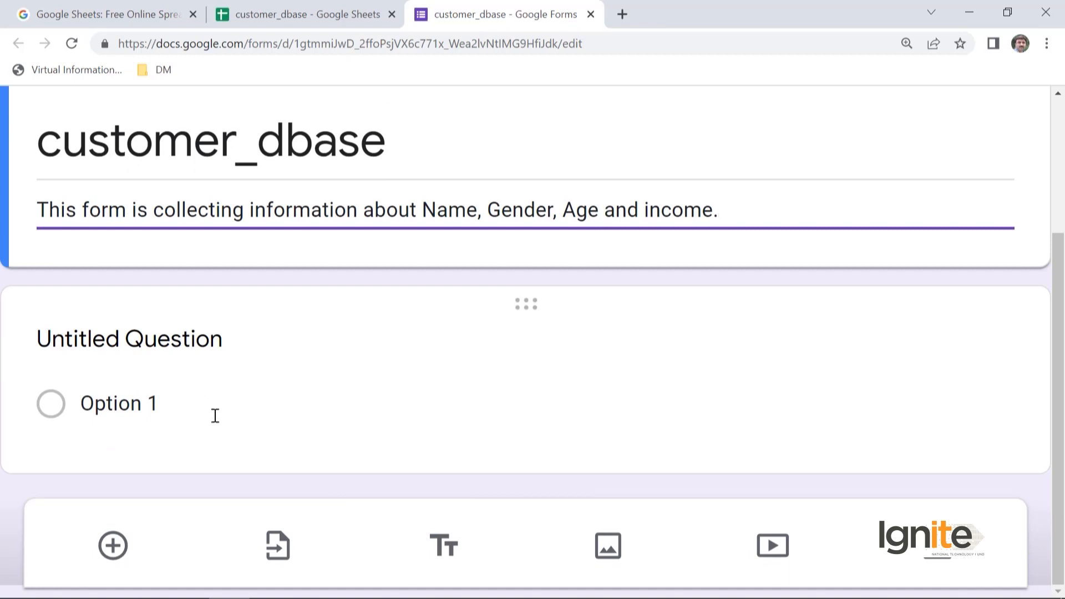
{"action": "left_click", "coordinate": [190, 338]}
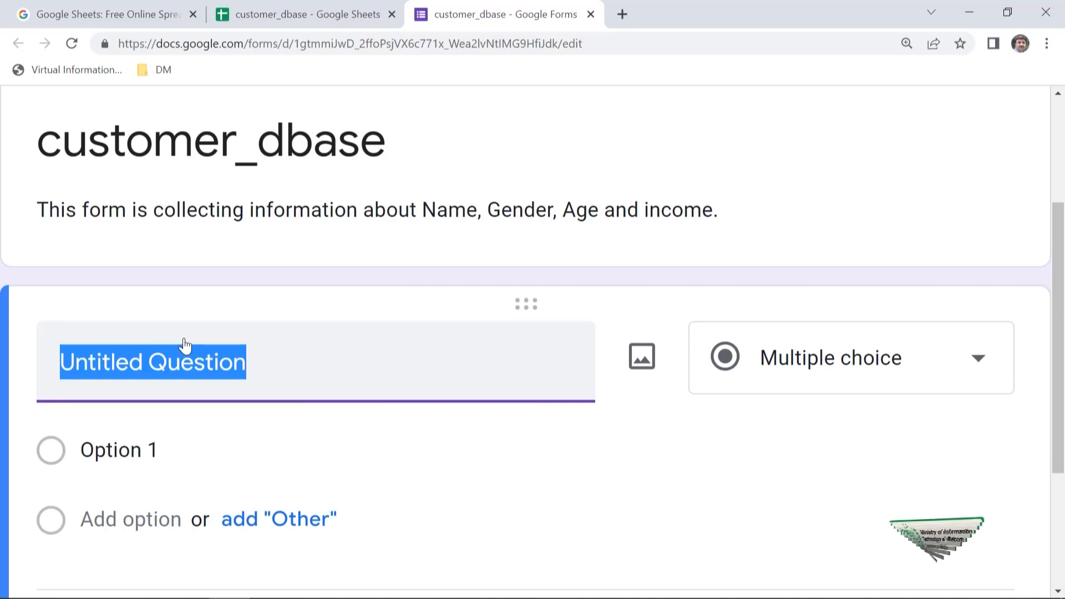
{"action": "type", "text": "Wh"}
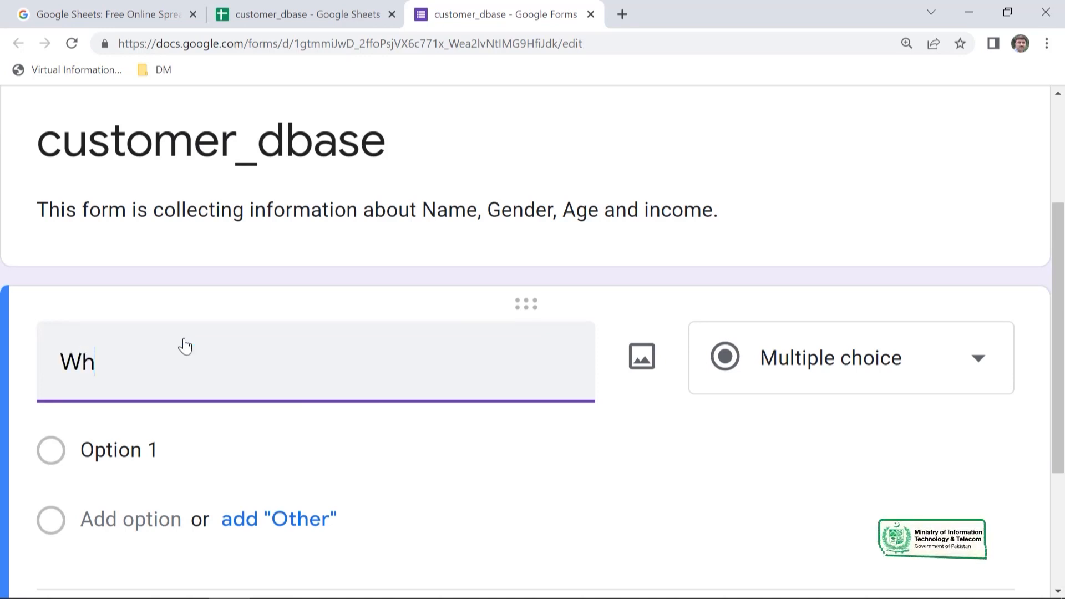
{"action": "type", "text": "at is your name"}
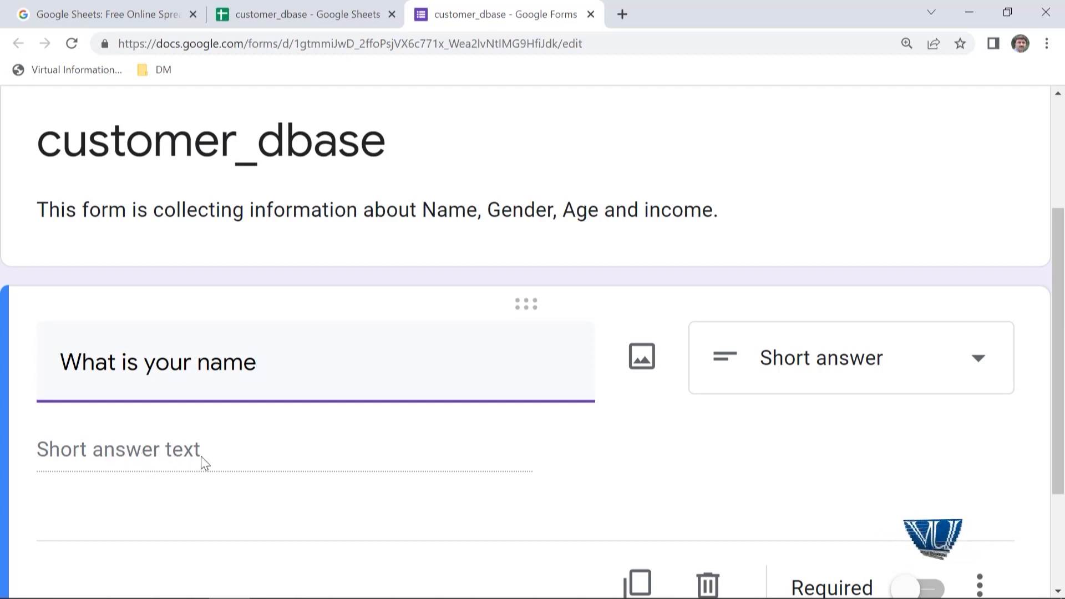
{"action": "left_click", "coordinate": [985, 370]}
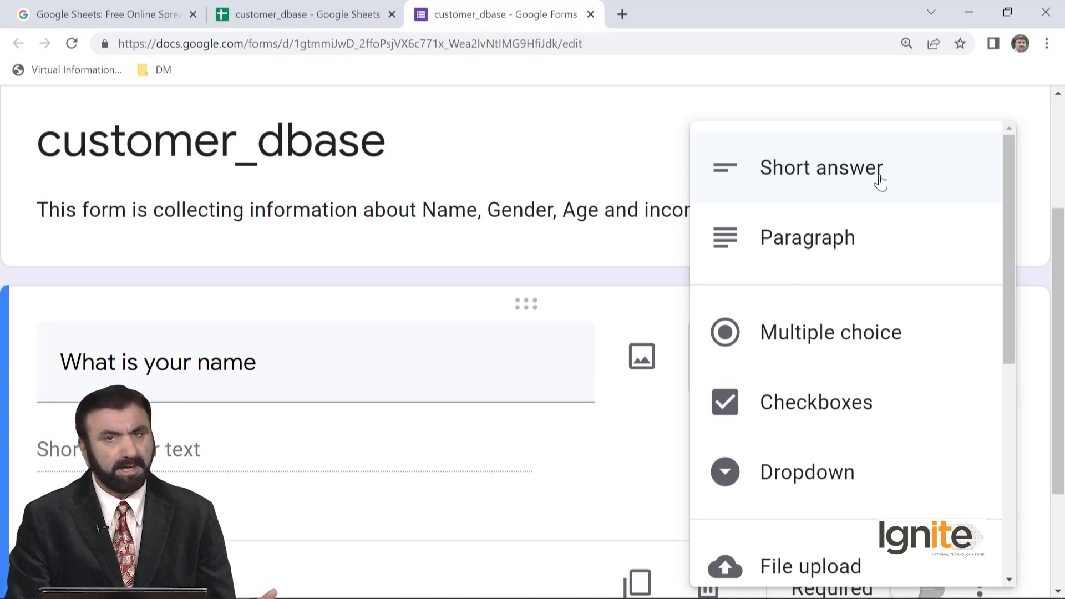
{"action": "left_click", "coordinate": [880, 182]}
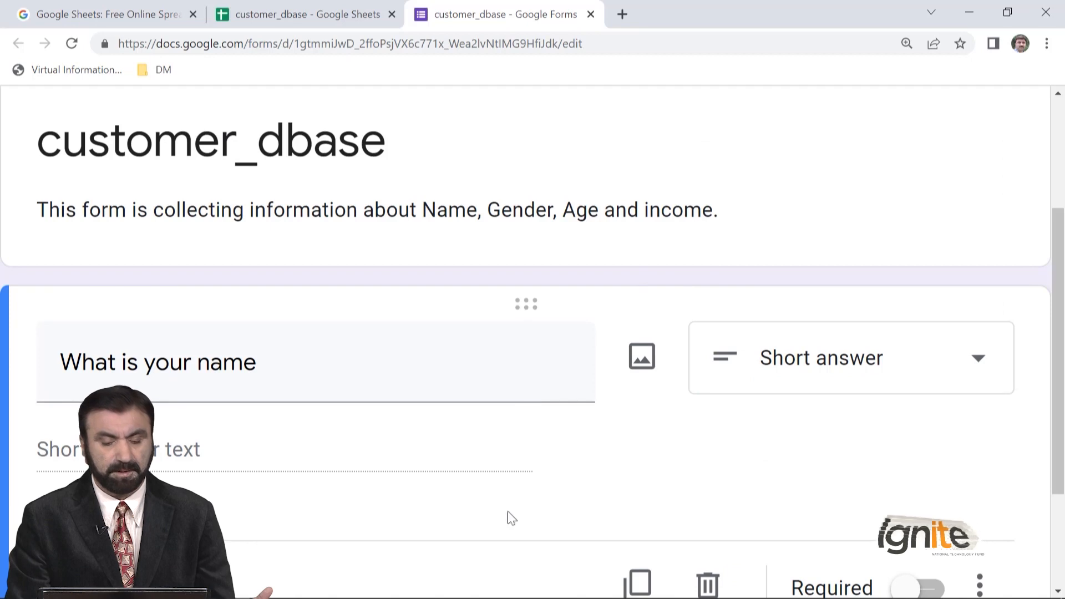
Make the name question required, trying its setting on and off before leaving it on
{"action": "scroll", "coordinate": [595, 462], "scroll_direction": "down", "scroll_amount": 2}
{"action": "scroll", "coordinate": [595, 462], "scroll_direction": "down", "scroll_amount": 1}
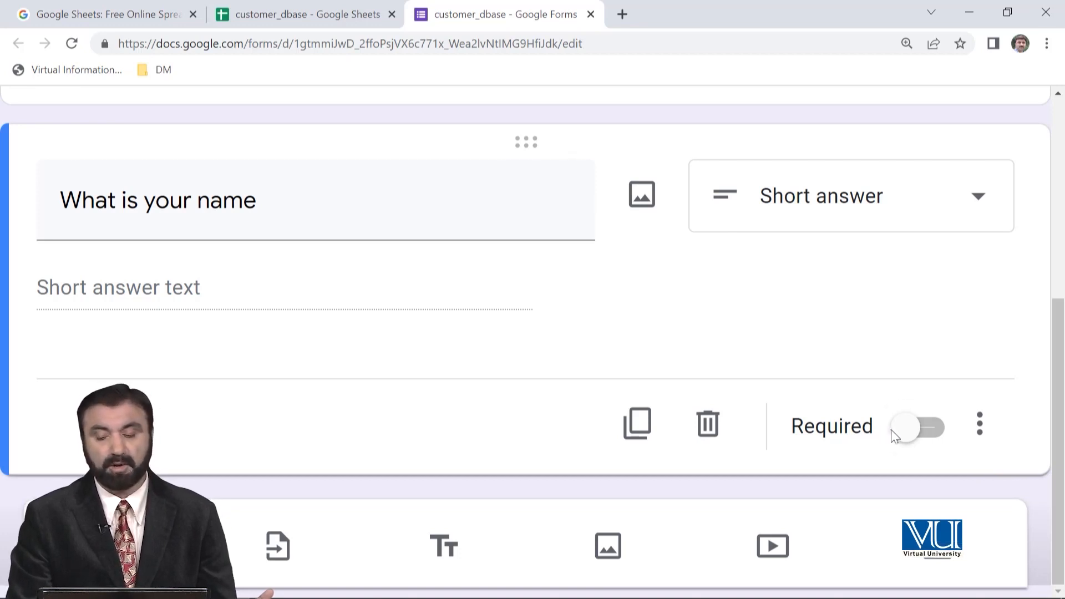
{"action": "left_click", "coordinate": [938, 431]}
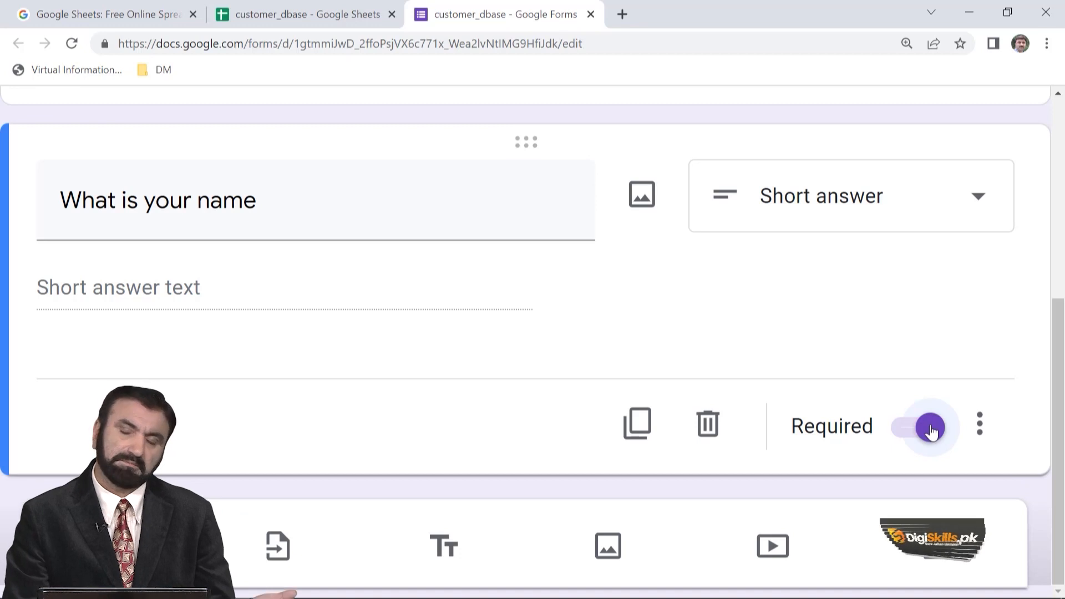
{"action": "left_click", "coordinate": [922, 431]}
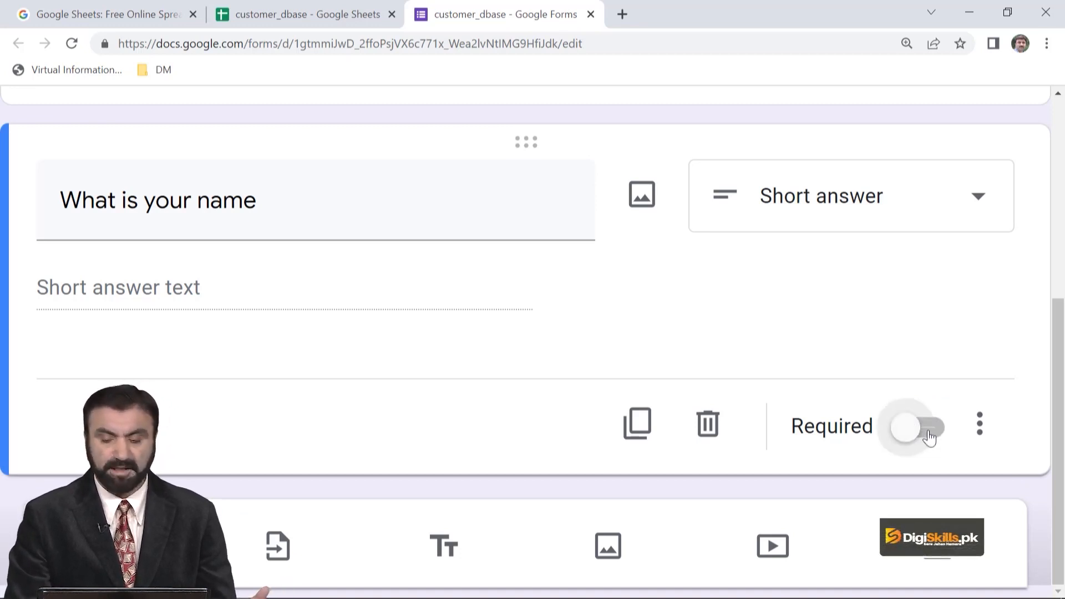
{"action": "left_click", "coordinate": [927, 438]}
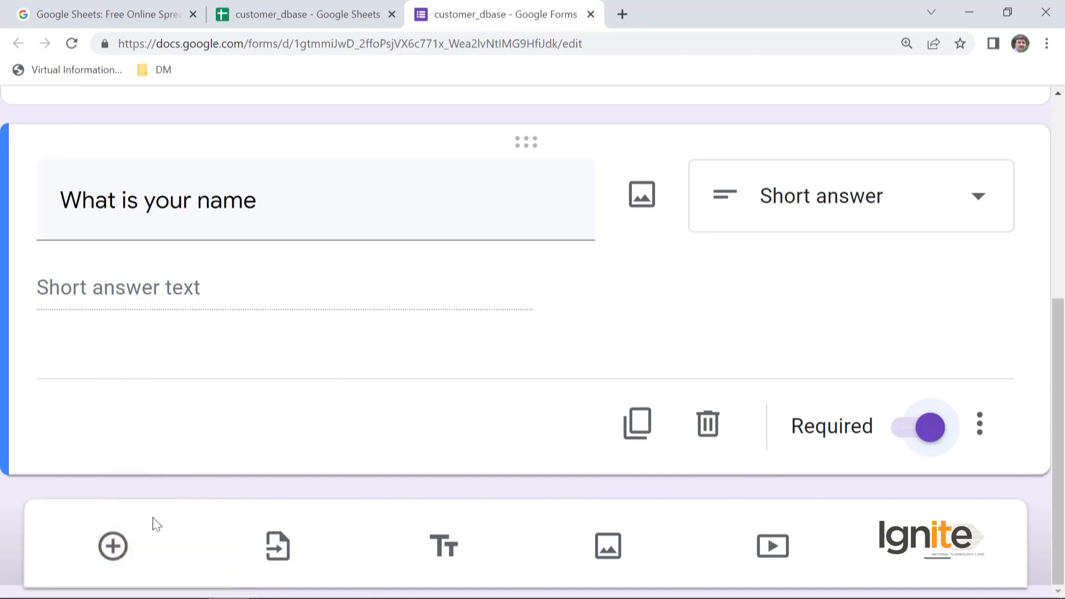
Add a multiple-choice question "What is your Gender" with the options Male and Female
{"action": "left_click", "coordinate": [114, 548]}
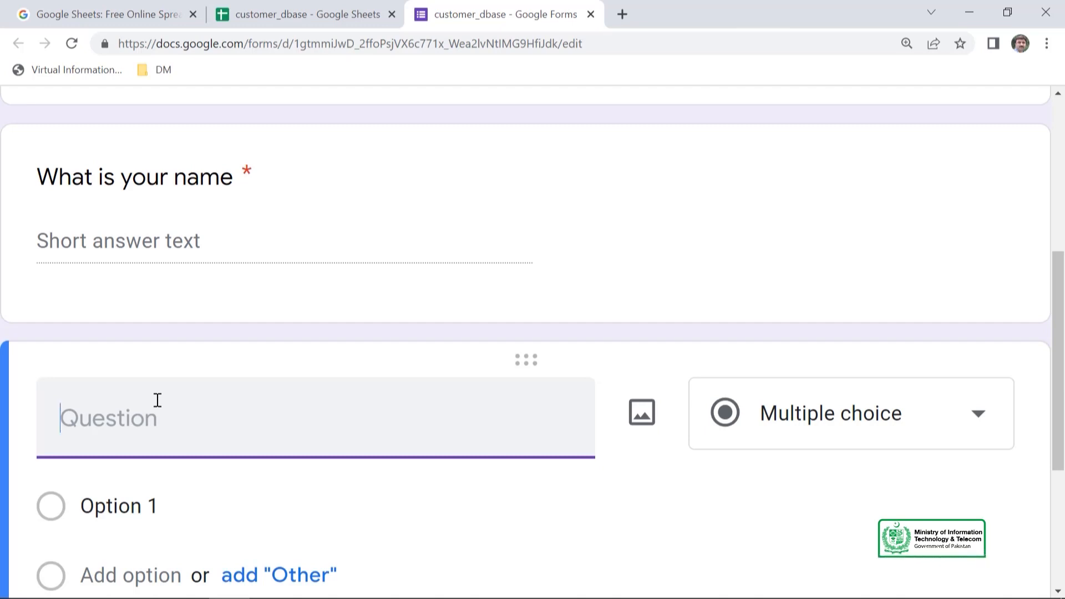
{"action": "type", "text": "What is your Gender"}
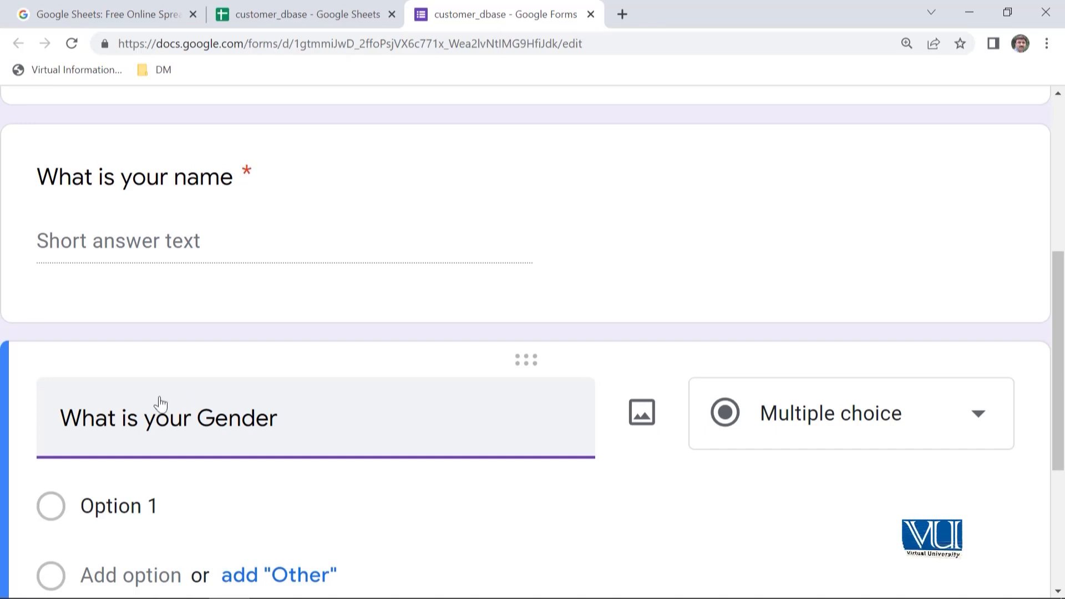
{"action": "scroll", "coordinate": [272, 503], "scroll_direction": "down", "scroll_amount": 3}
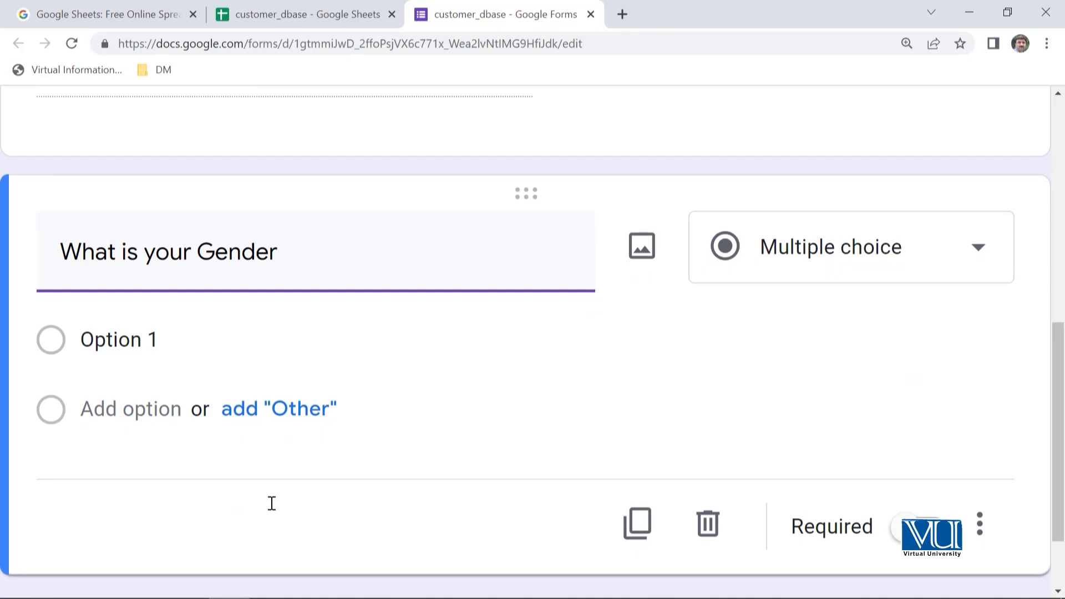
{"action": "left_click", "coordinate": [202, 340]}
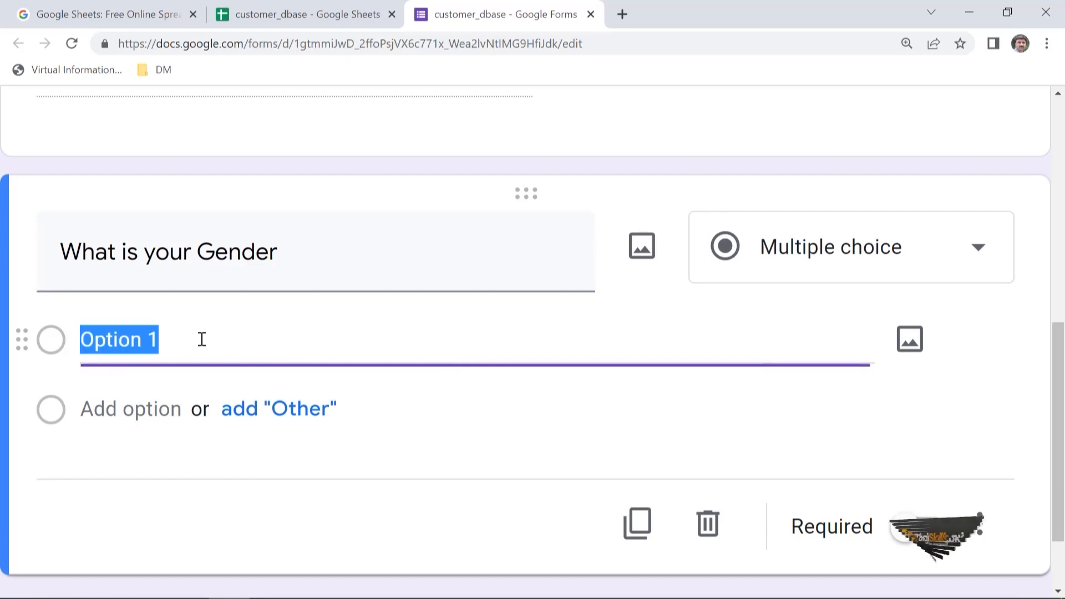
{"action": "type", "text": "Male"}
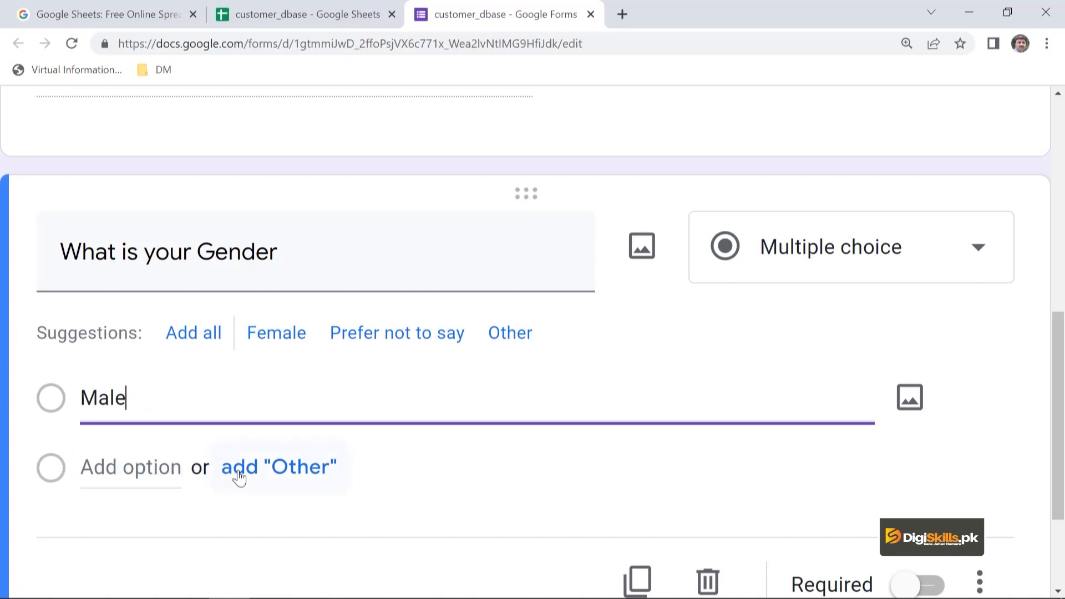
{"action": "left_click", "coordinate": [149, 470]}
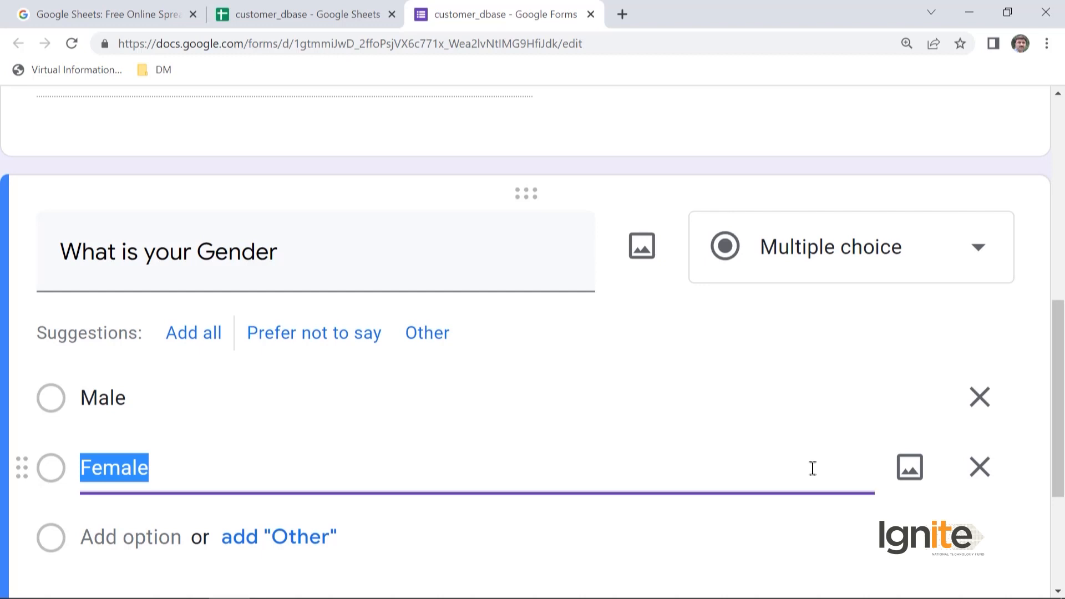
Review the image sources offered for the gender question, close them without adding an image, and return to the question's settings
{"action": "scroll", "coordinate": [526, 342], "scroll_direction": "down", "scroll_amount": 3}
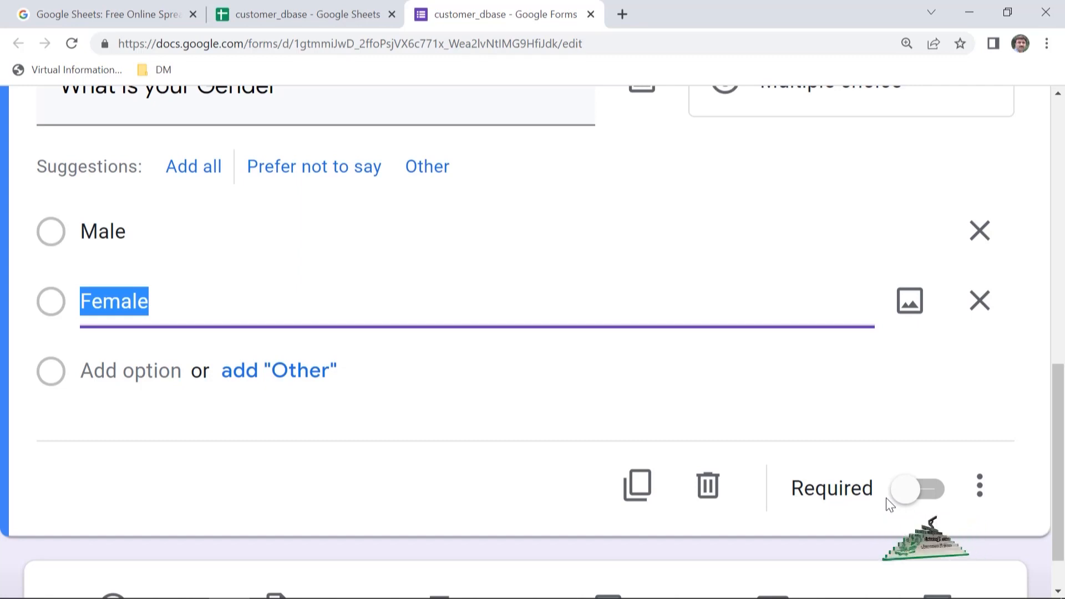
{"action": "scroll", "coordinate": [938, 452], "scroll_direction": "up", "scroll_amount": 3}
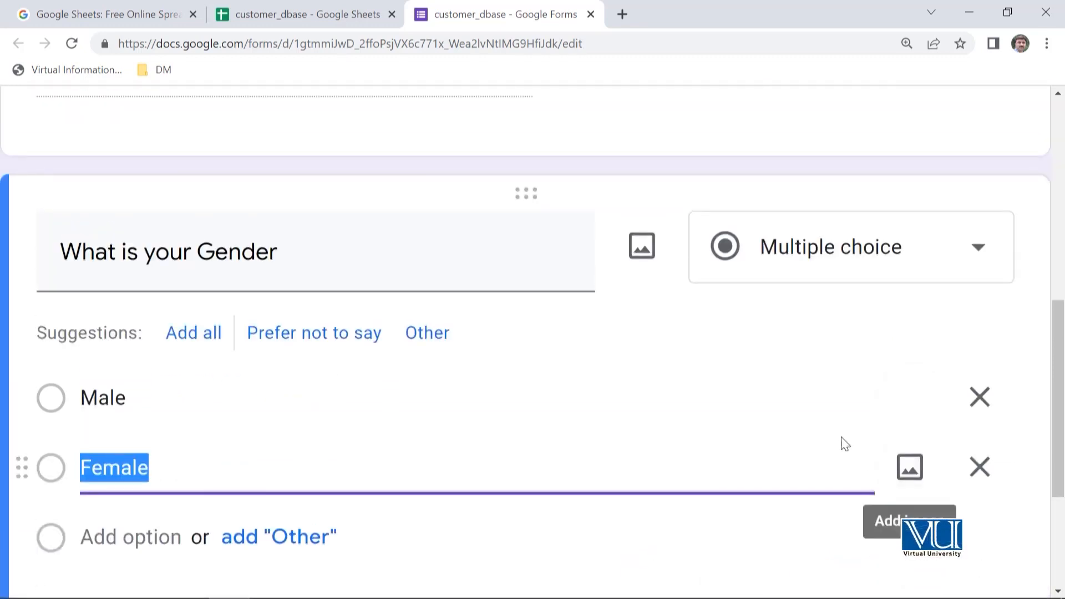
{"action": "left_click", "coordinate": [642, 258]}
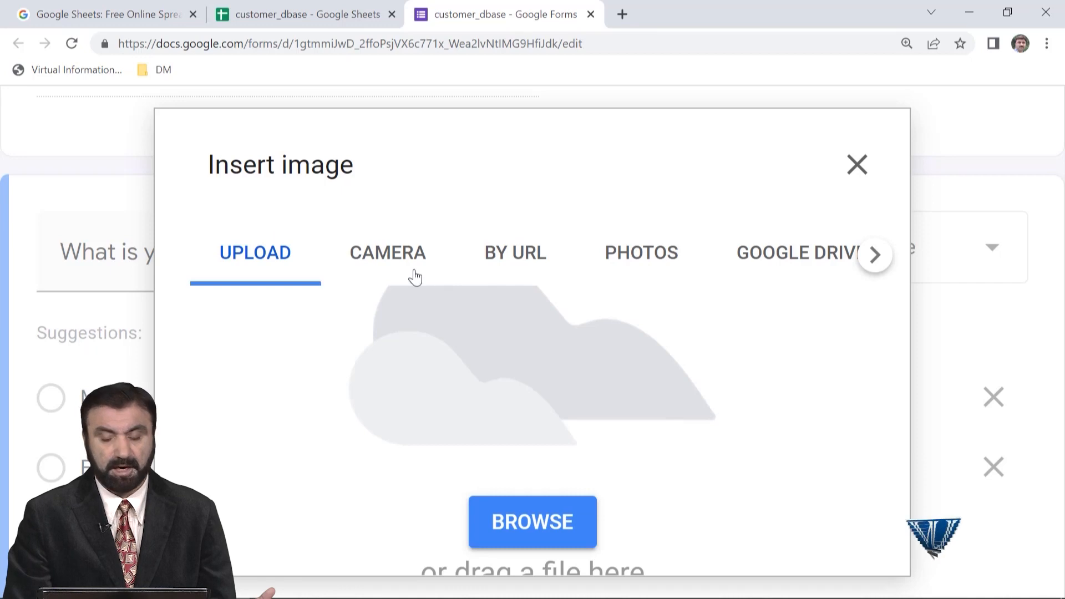
{"action": "left_click", "coordinate": [858, 165]}
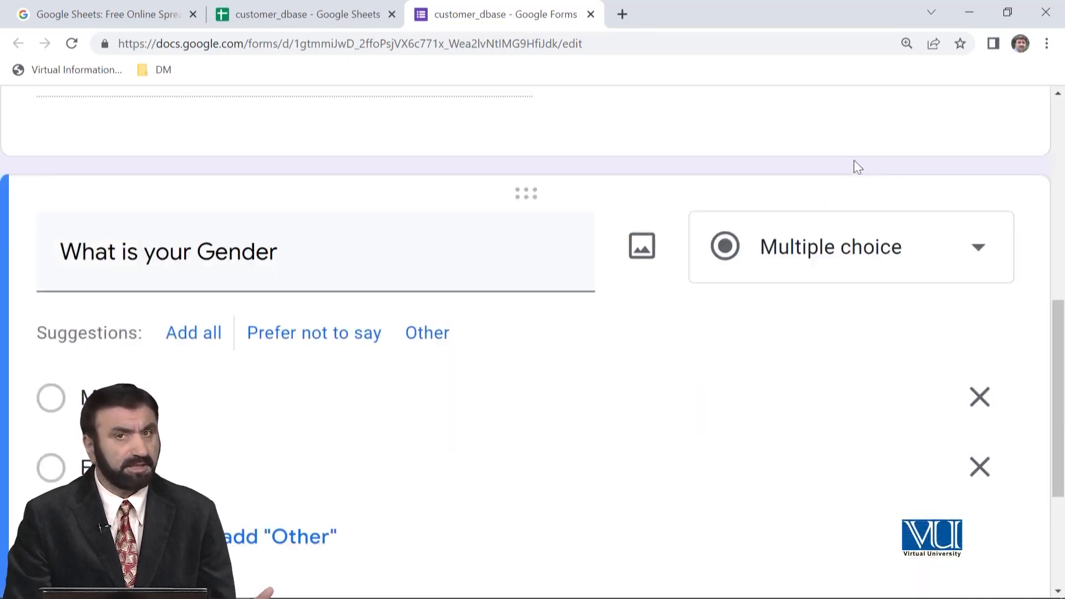
{"action": "scroll", "coordinate": [708, 371], "scroll_direction": "down", "scroll_amount": 3}
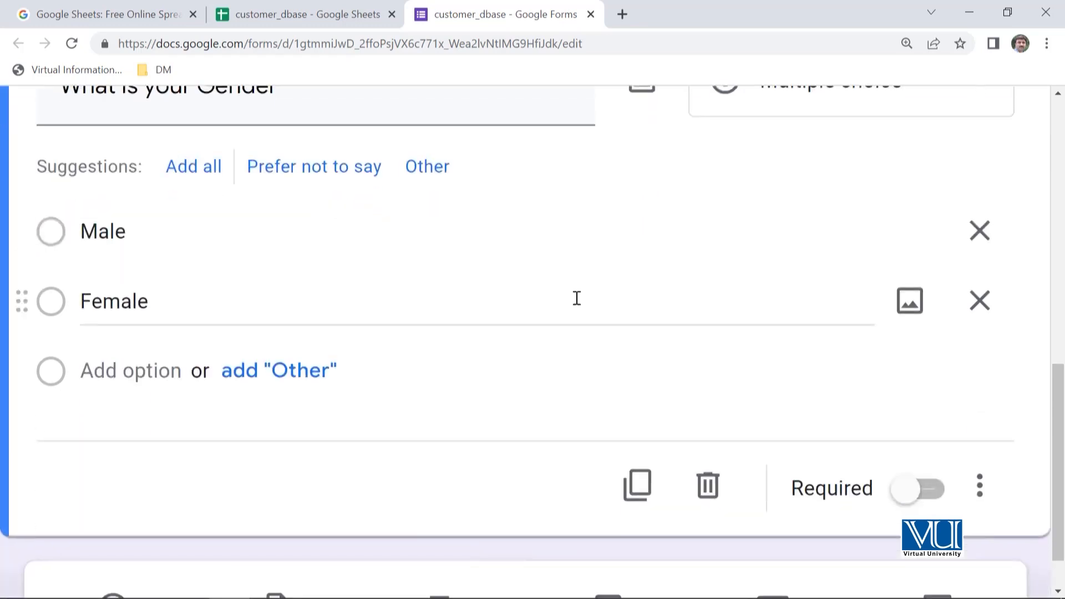
{"action": "scroll", "coordinate": [560, 360], "scroll_direction": "down", "scroll_amount": 1}
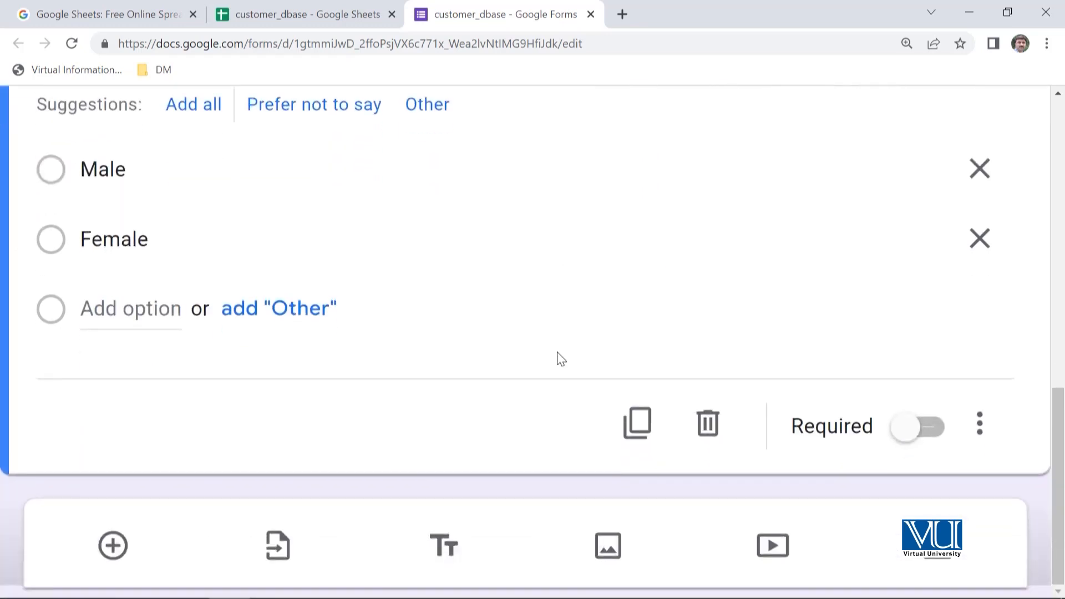
Add a new question titled "What is your Age" and set its answer type to Checkboxes
{"action": "left_click", "coordinate": [114, 547]}
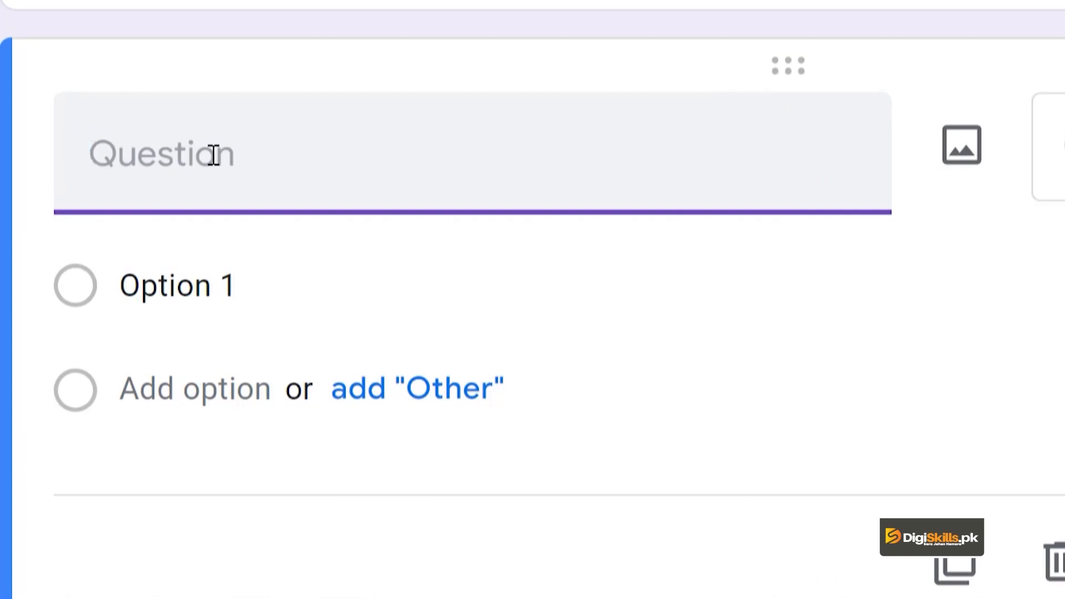
{"action": "type", "text": "Wha"}
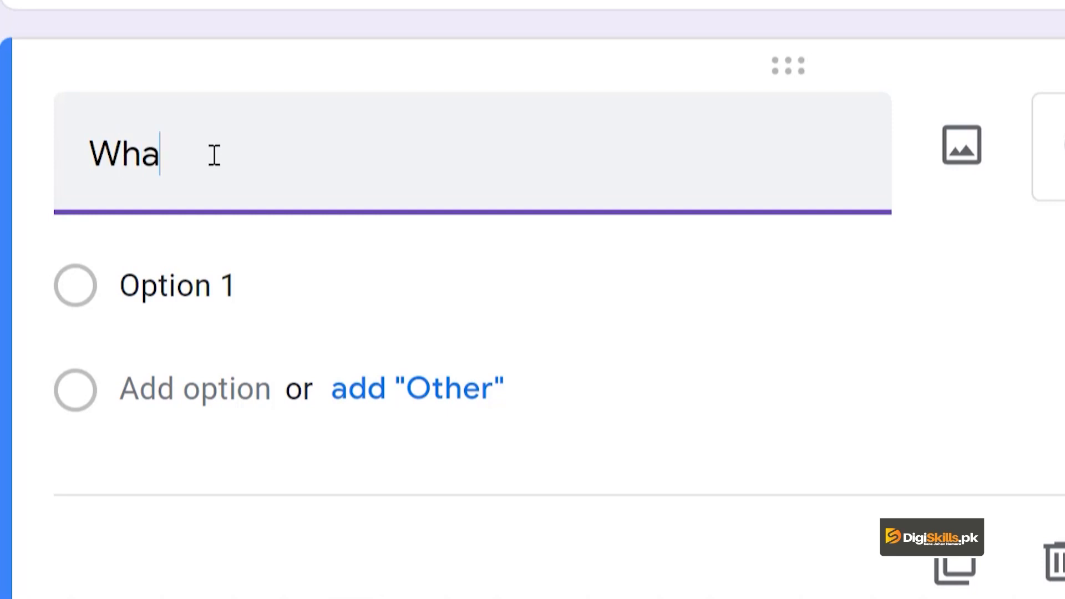
{"action": "type", "text": "t is your A"}
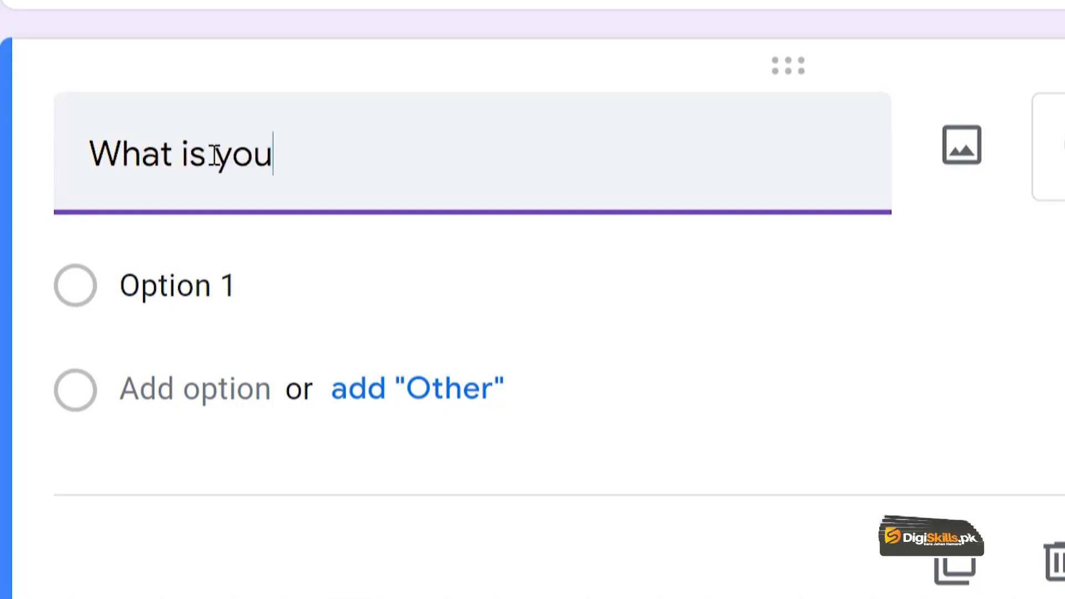
{"action": "type", "text": "ge"}
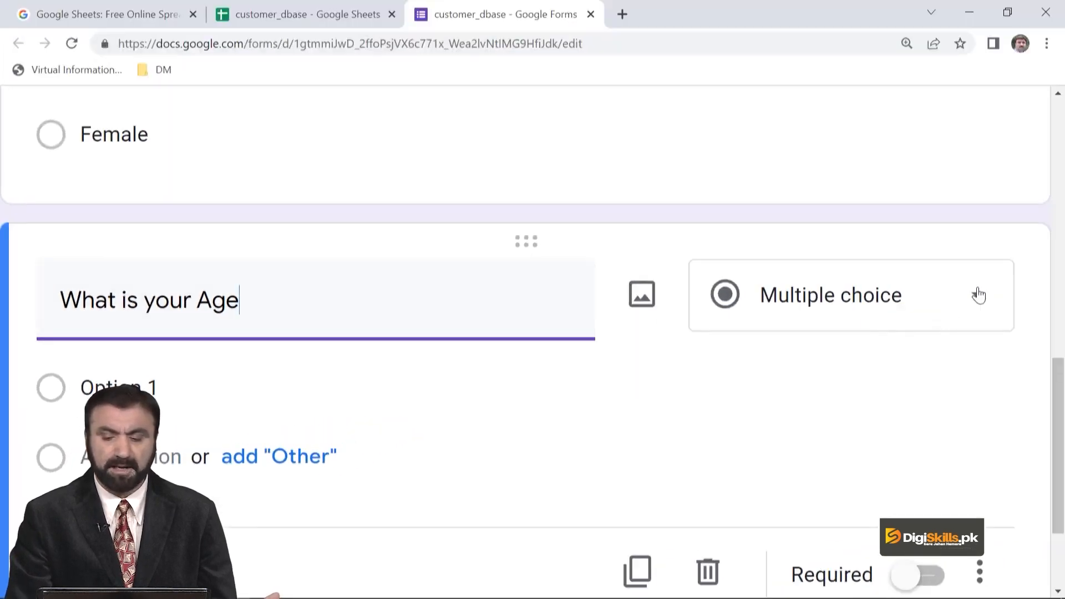
{"action": "left_click", "coordinate": [980, 296]}
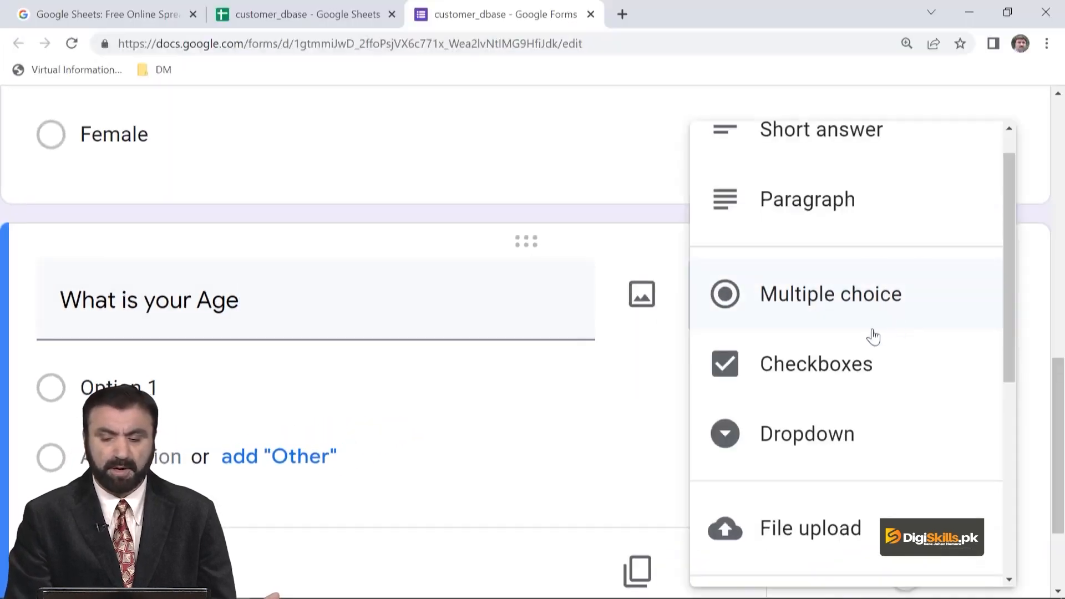
{"action": "left_click", "coordinate": [867, 364]}
Set the age question's first option to "Younger than 10 Years"
{"action": "left_click", "coordinate": [201, 395]}
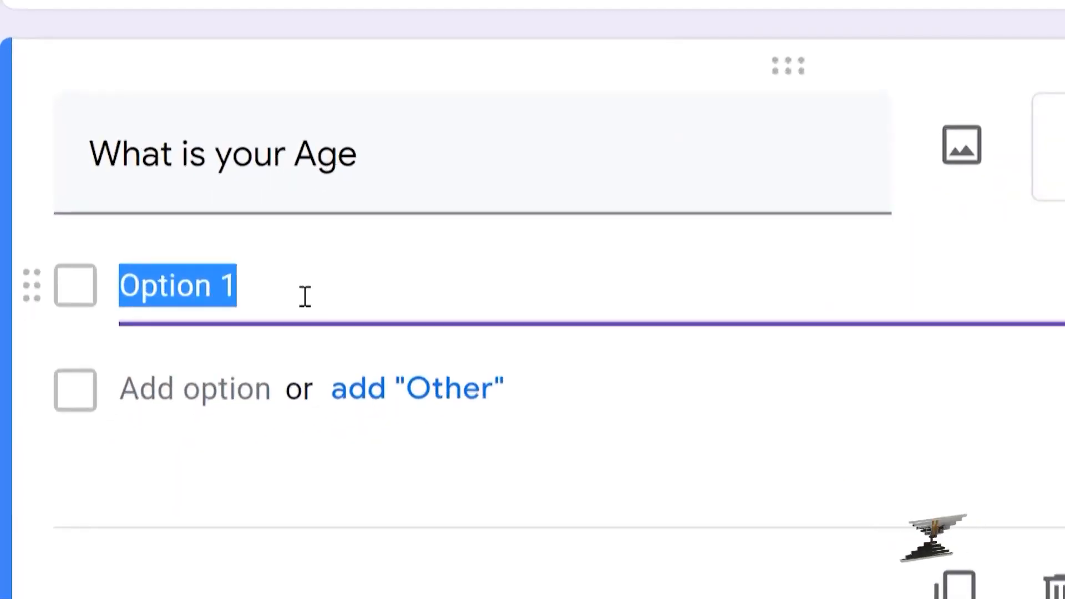
{"action": "type", "text": "L"}
{"action": "key", "text": "BackSpace"}
{"action": "type", "text": "Youn"}
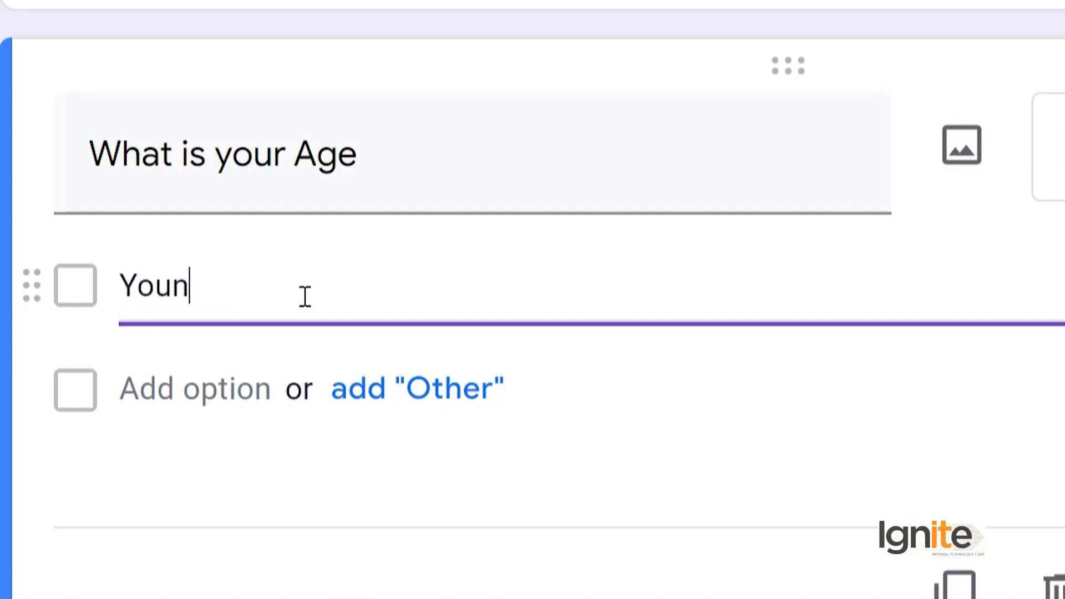
{"action": "type", "text": "ger than 10 Years"}
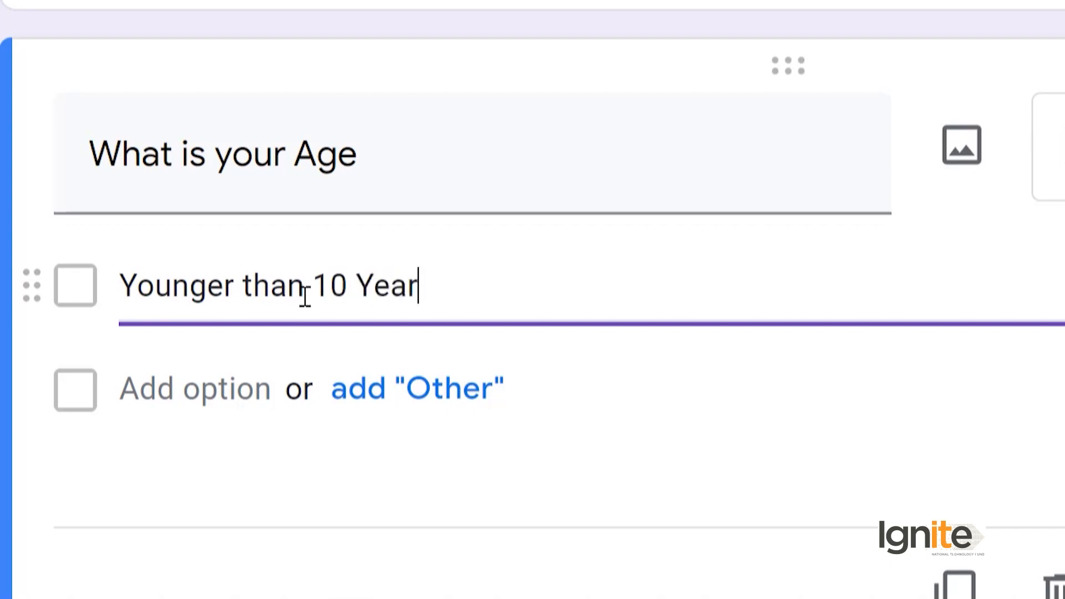
Add two more age options, "Younger than 20 years but older than 10 years" and "Senior"
{"action": "left_click", "coordinate": [259, 389]}
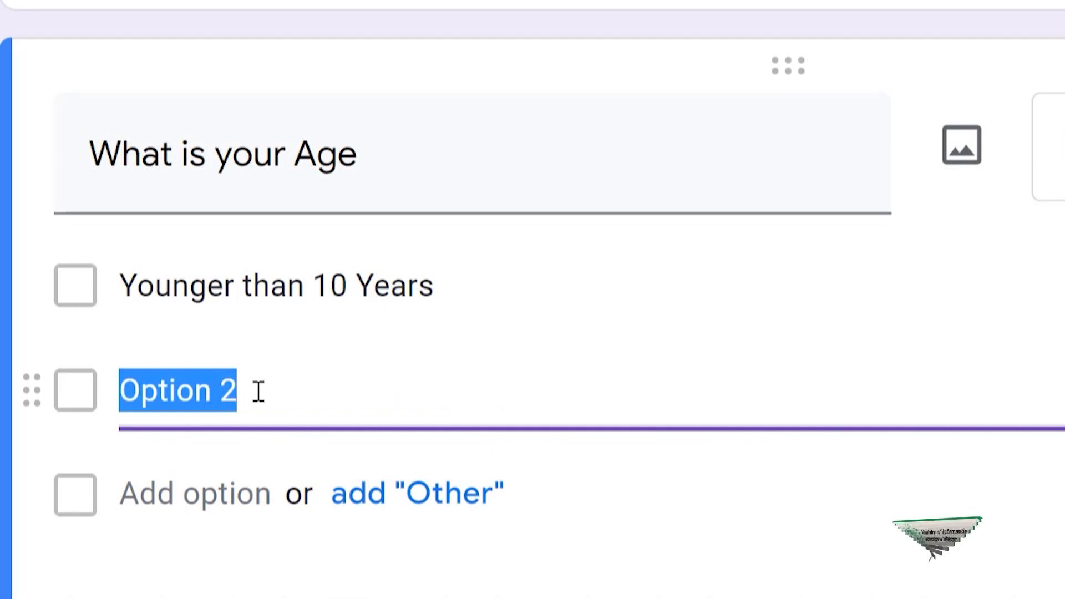
{"action": "type", "text": "Youn"}
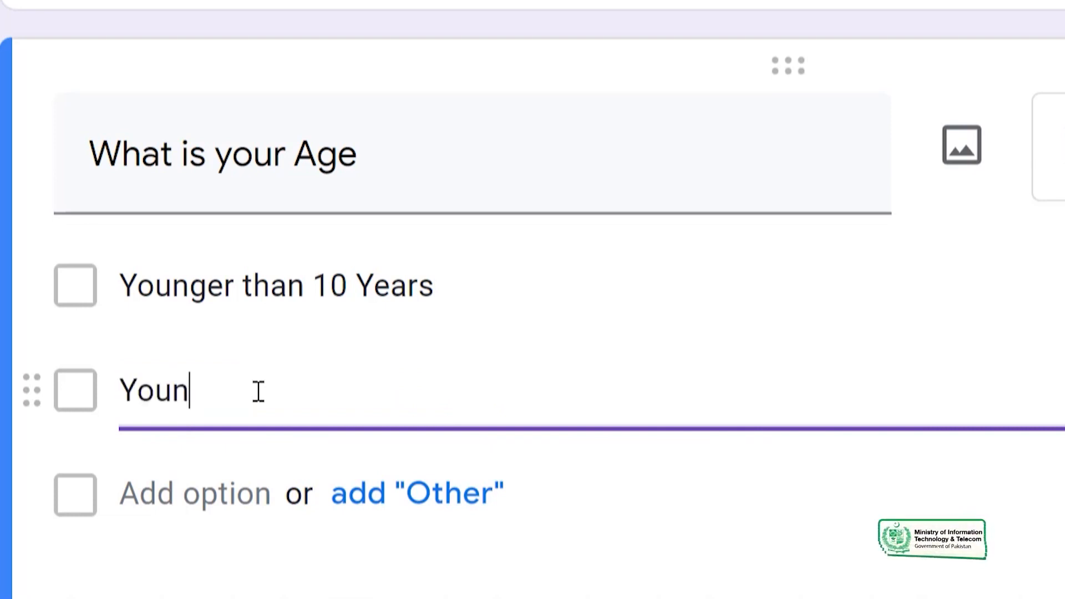
{"action": "type", "text": "ger than"}
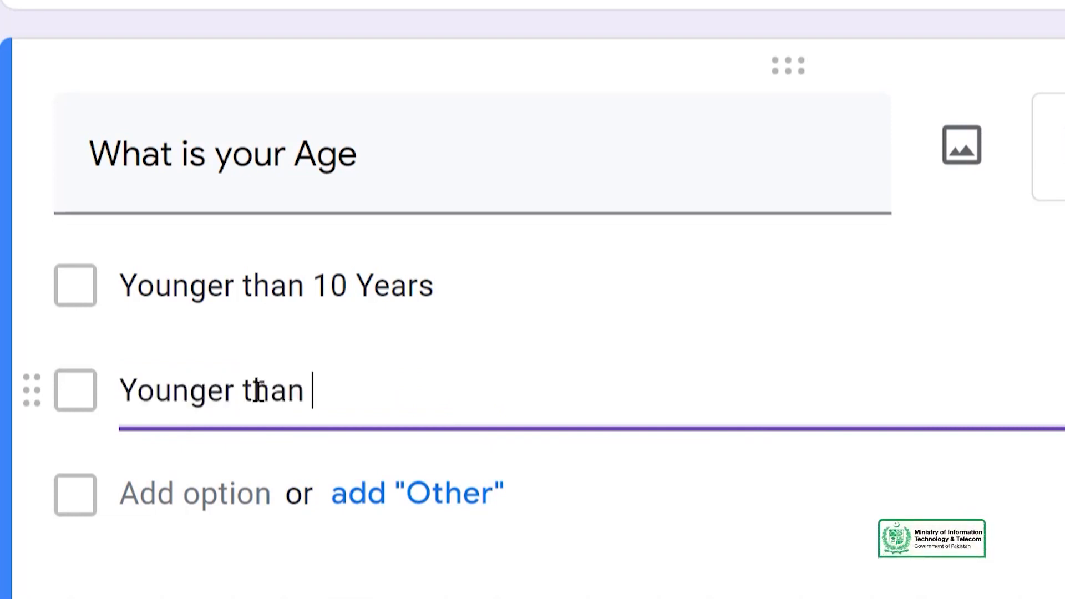
{"action": "type", "text": " 20 years"}
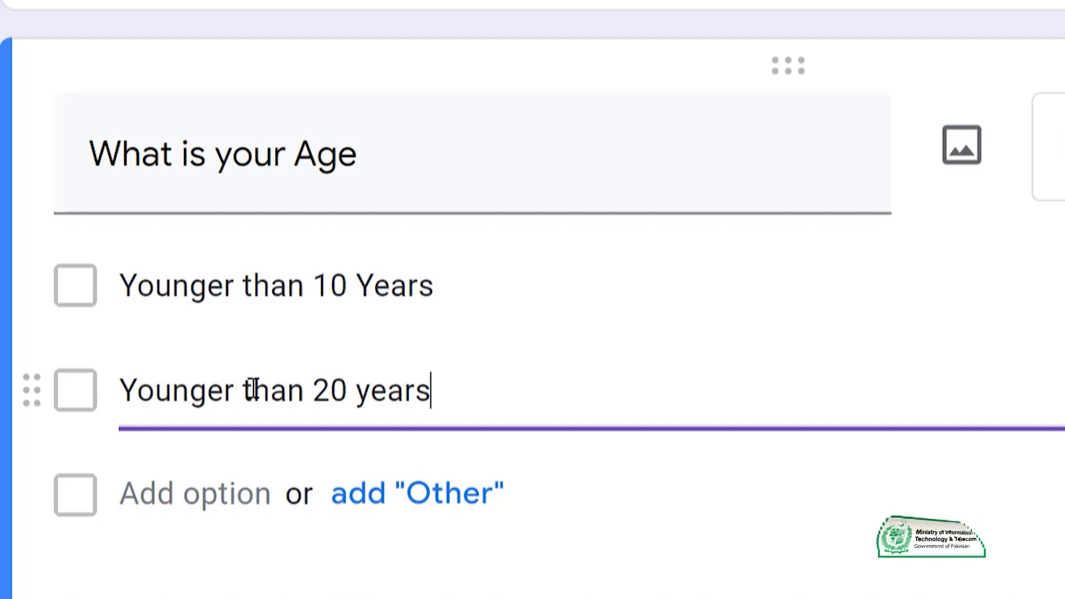
{"action": "type", "text": "but "}
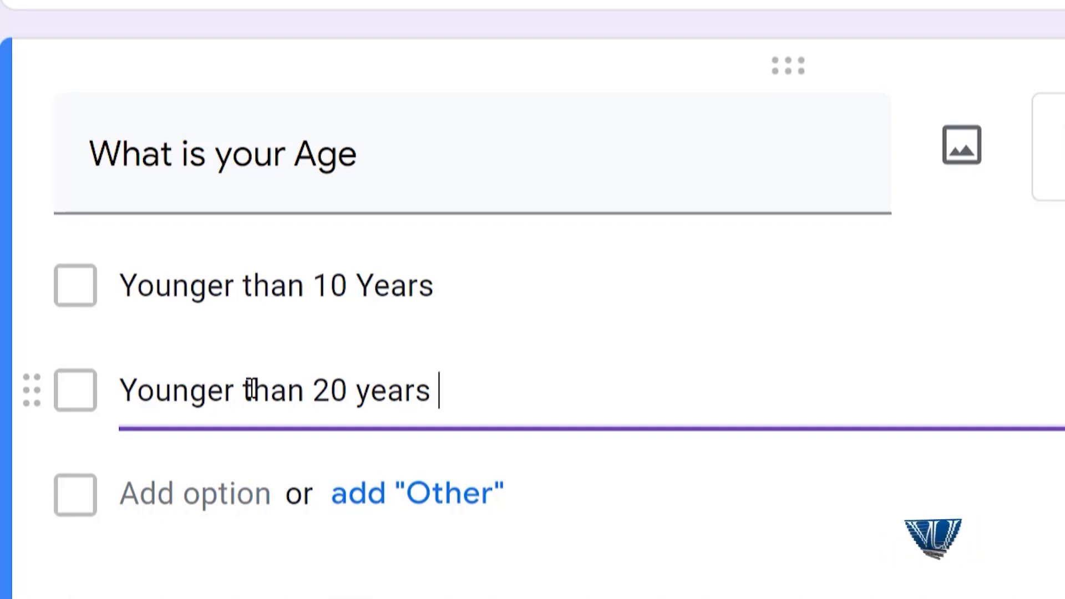
{"action": "type", "text": "ol"}
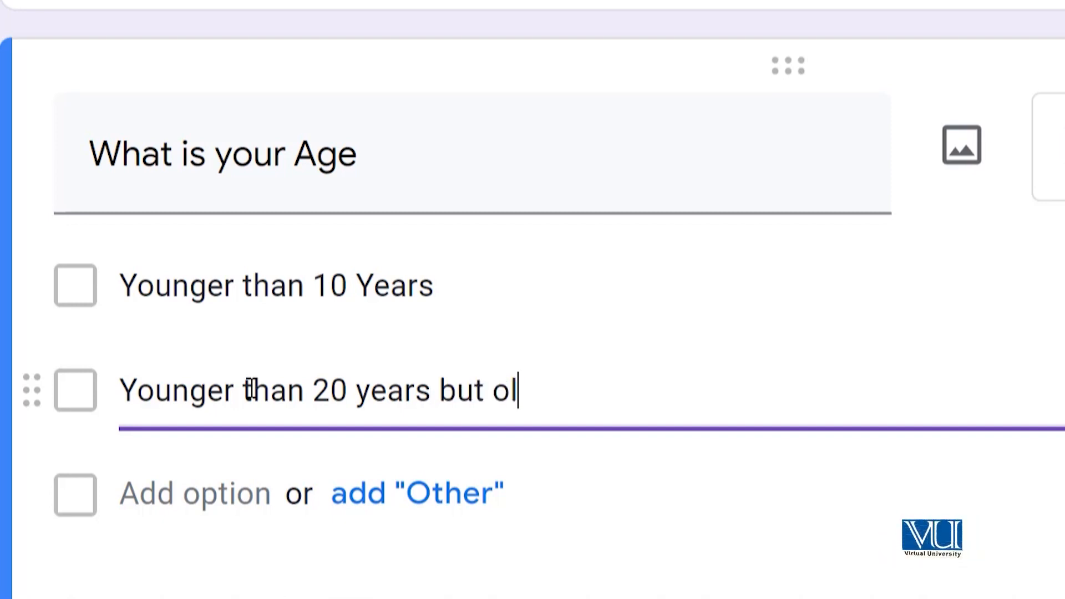
{"action": "type", "text": "der tha"}
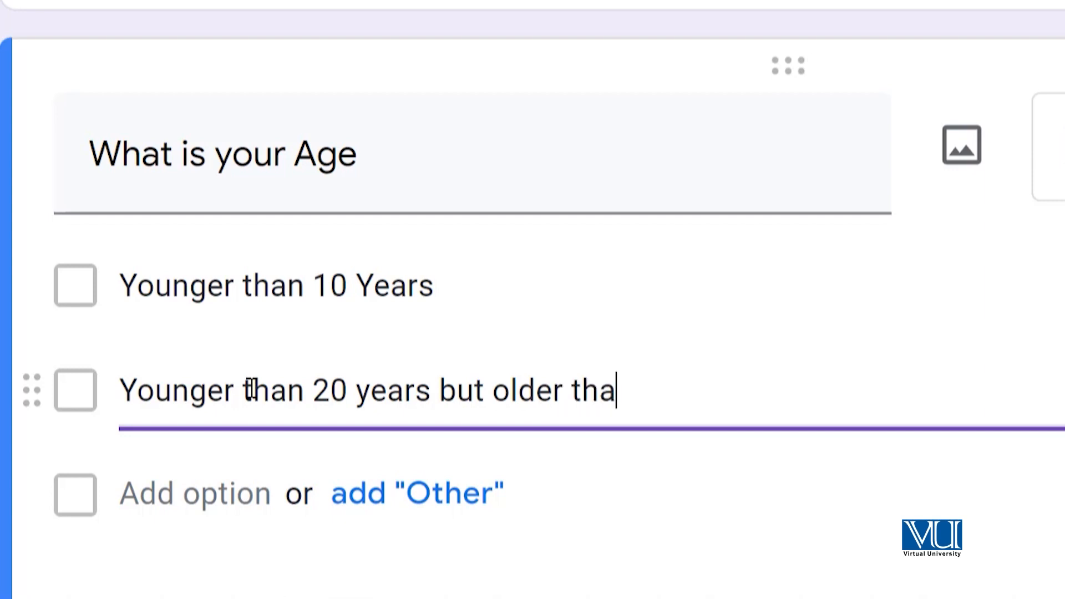
{"action": "type", "text": "n 1- years"}
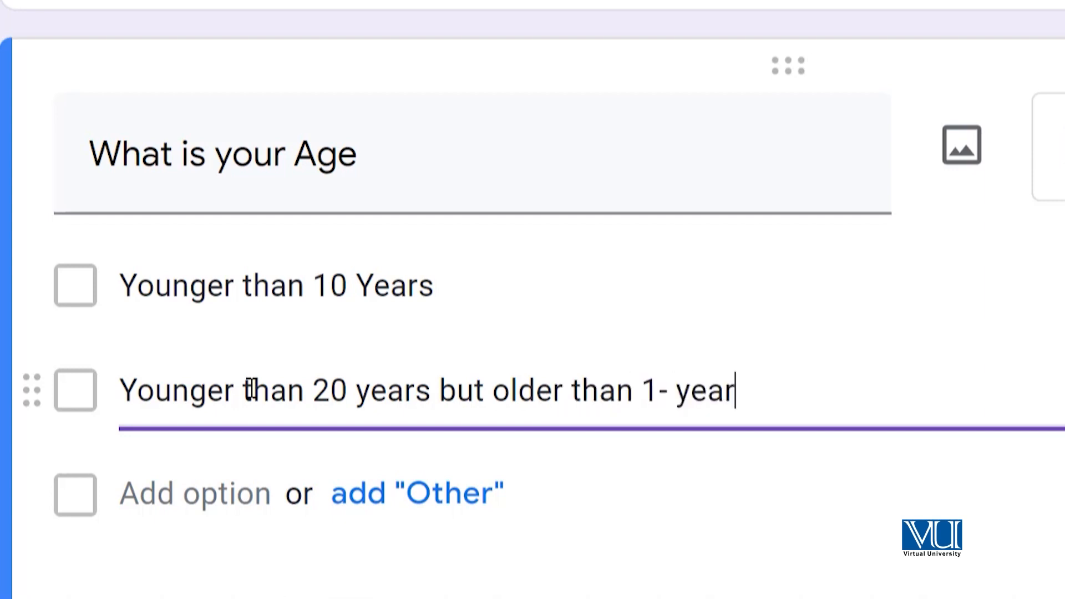
{"action": "left_click", "coordinate": [674, 390]}
{"action": "key", "text": "BackSpace"}
{"action": "type", "text": "0"}
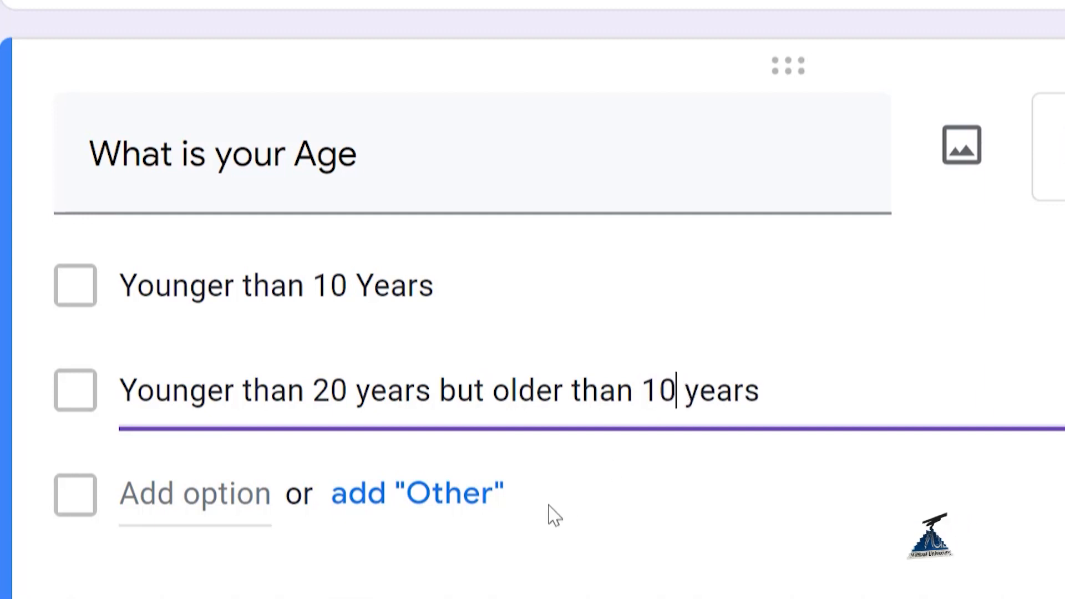
{"action": "left_click", "coordinate": [225, 492]}
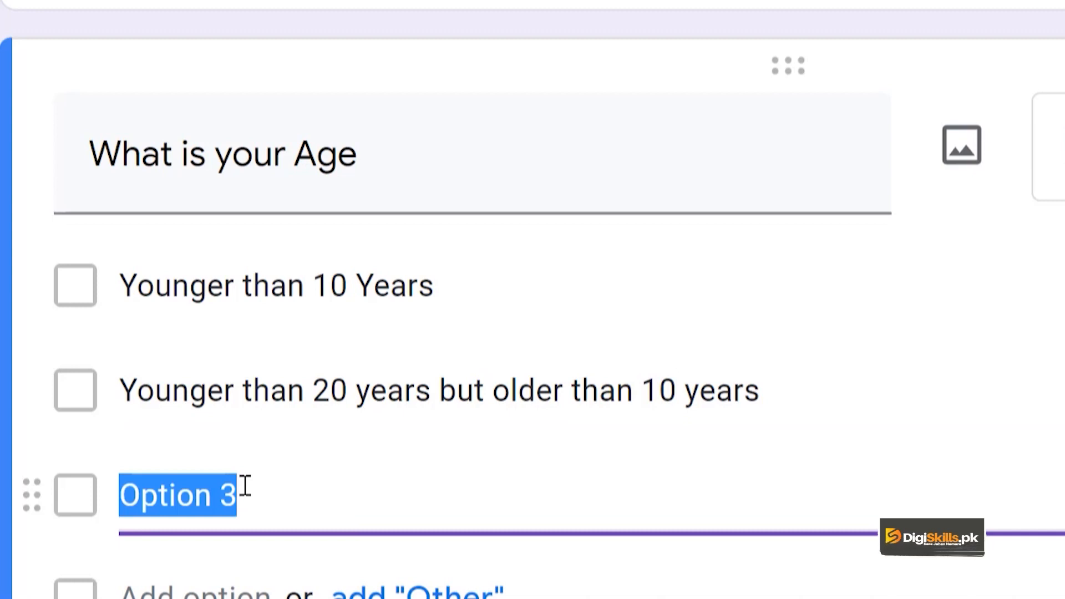
{"action": "type", "text": "Senior"}
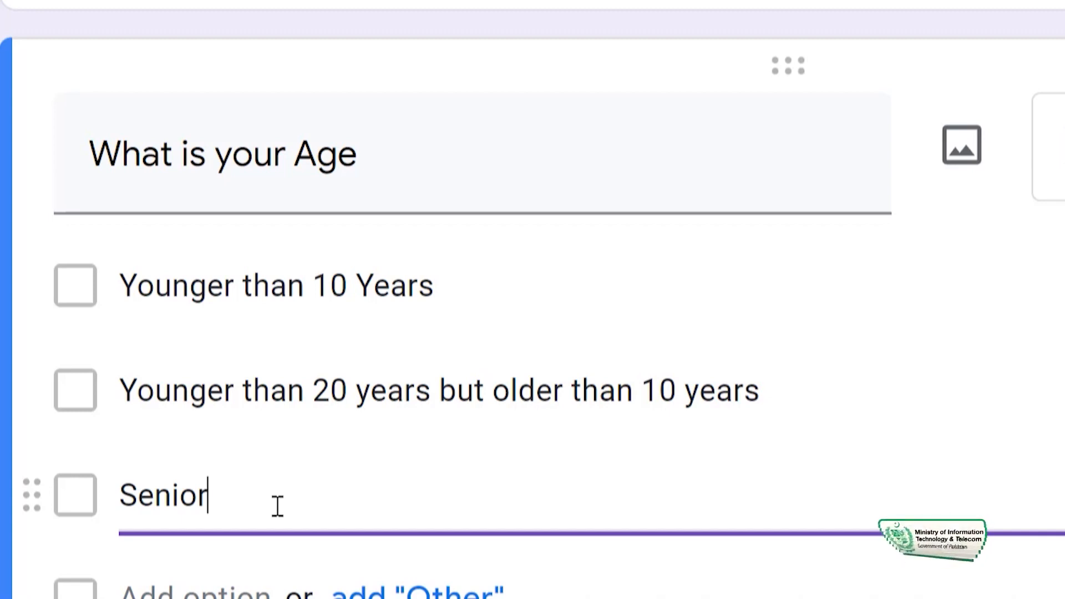
Add a question titled "What is your Income" below the age question and set its answer type to Short answer
{"action": "scroll", "coordinate": [841, 477], "scroll_direction": "down", "scroll_amount": 3}
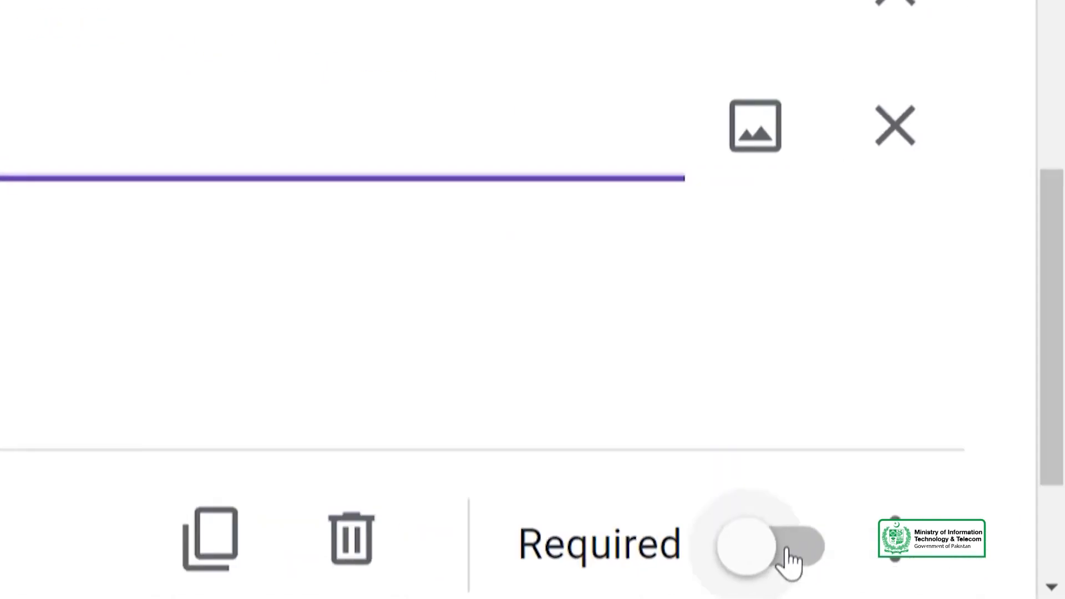
{"action": "scroll", "coordinate": [520, 300], "scroll_direction": "down", "scroll_amount": 3}
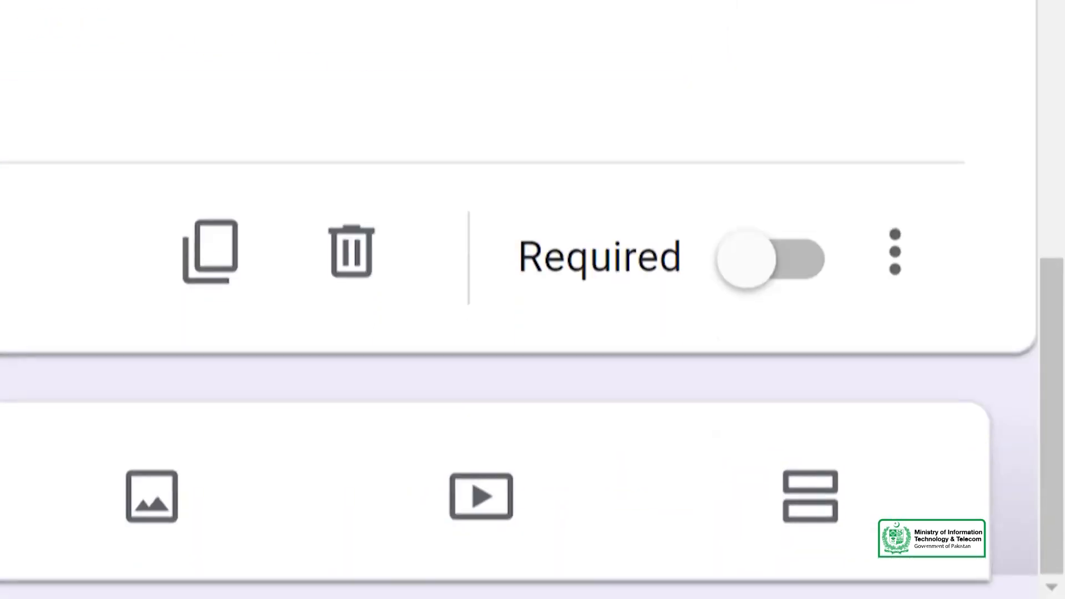
{"action": "left_click", "coordinate": [155, 544]}
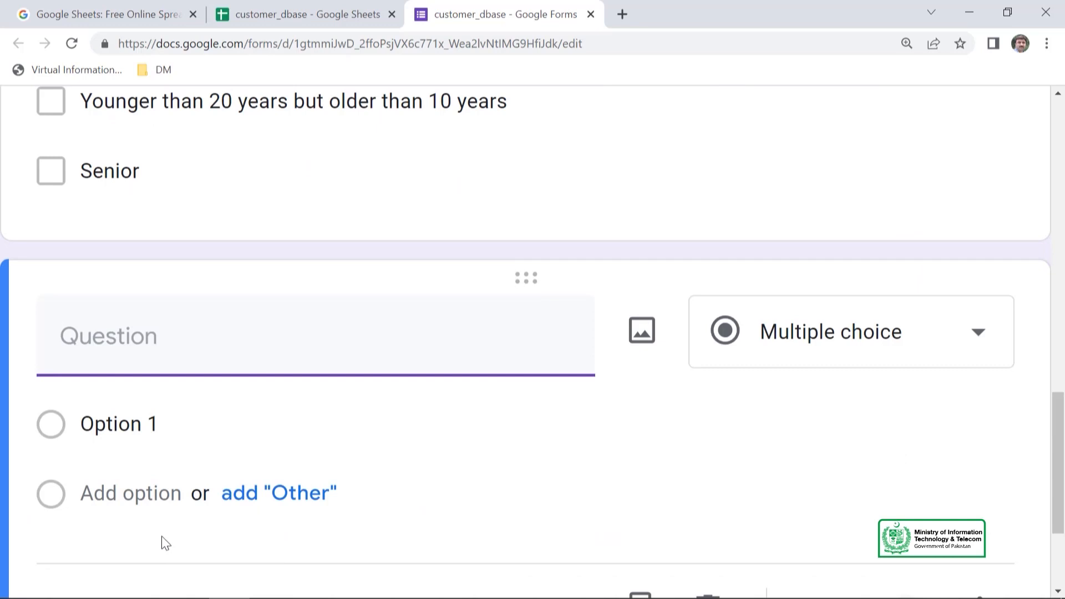
{"action": "type", "text": "What is you"}
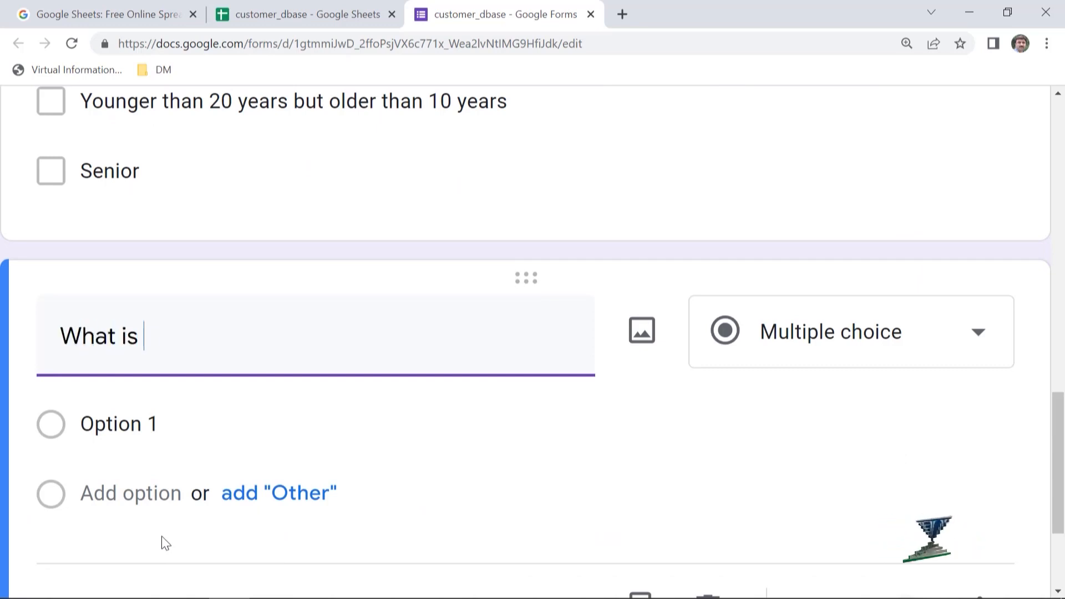
{"action": "type", "text": "r Income"}
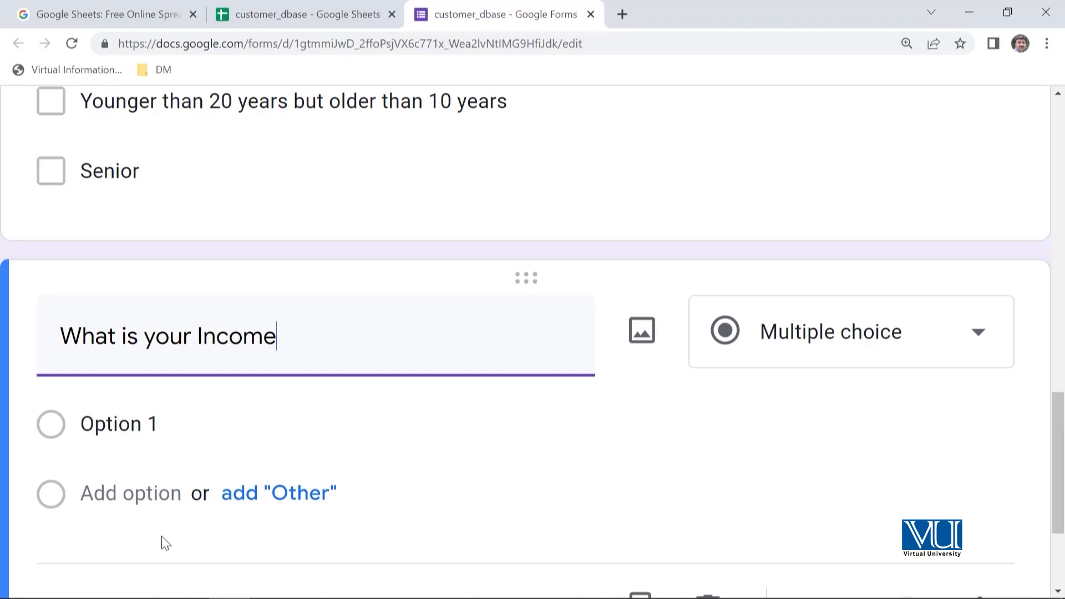
{"action": "left_click", "coordinate": [228, 432]}
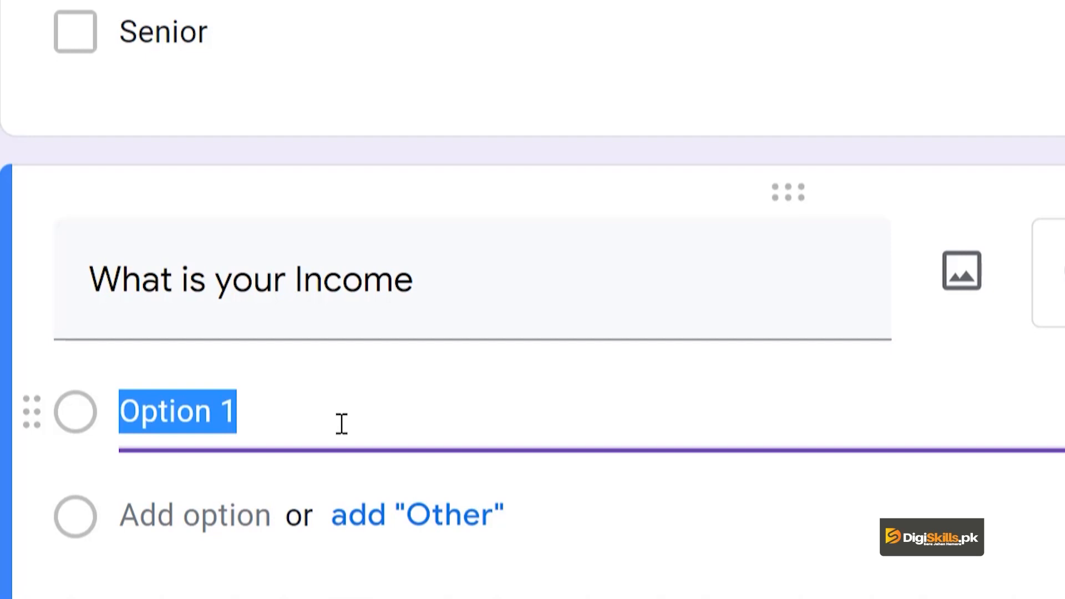
{"action": "left_click", "coordinate": [981, 383]}
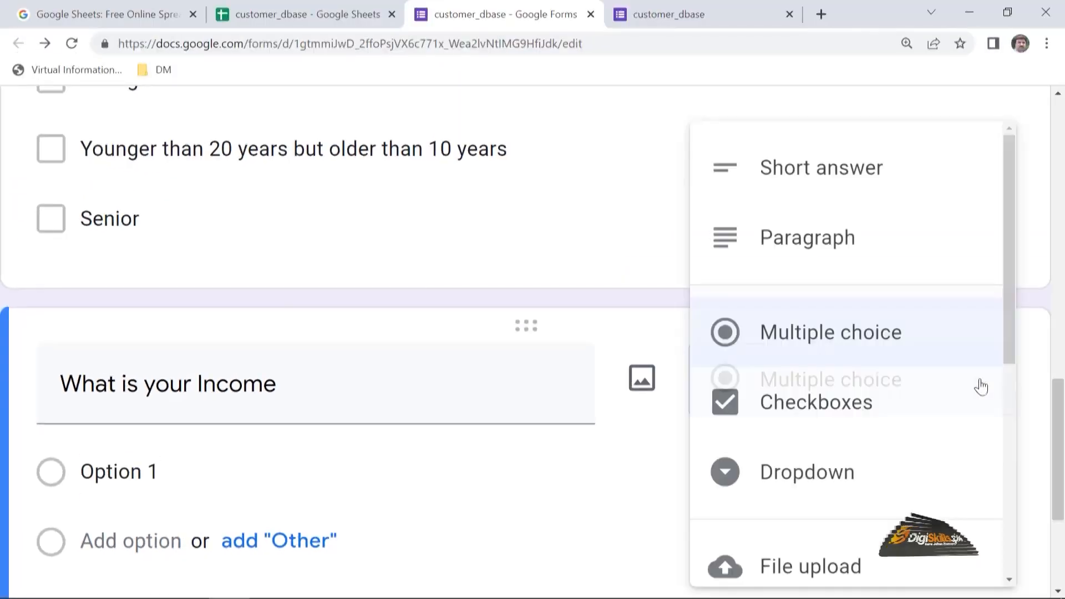
{"action": "left_click", "coordinate": [842, 171]}
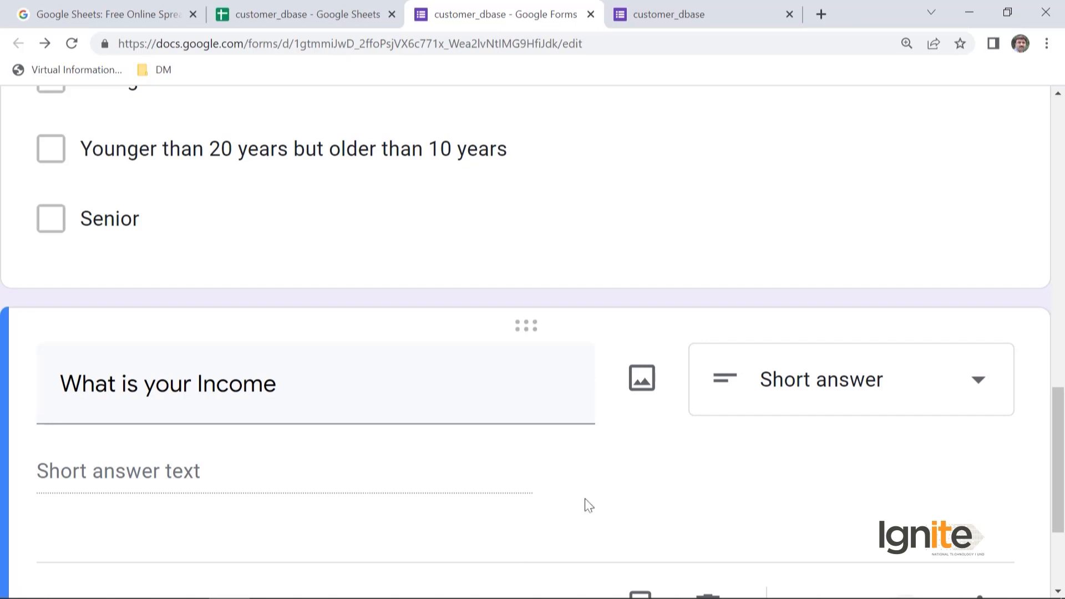
Review the options for sending the form by email and by link, and close them without sending
{"action": "scroll", "coordinate": [586, 499], "scroll_direction": "down", "scroll_amount": 3}
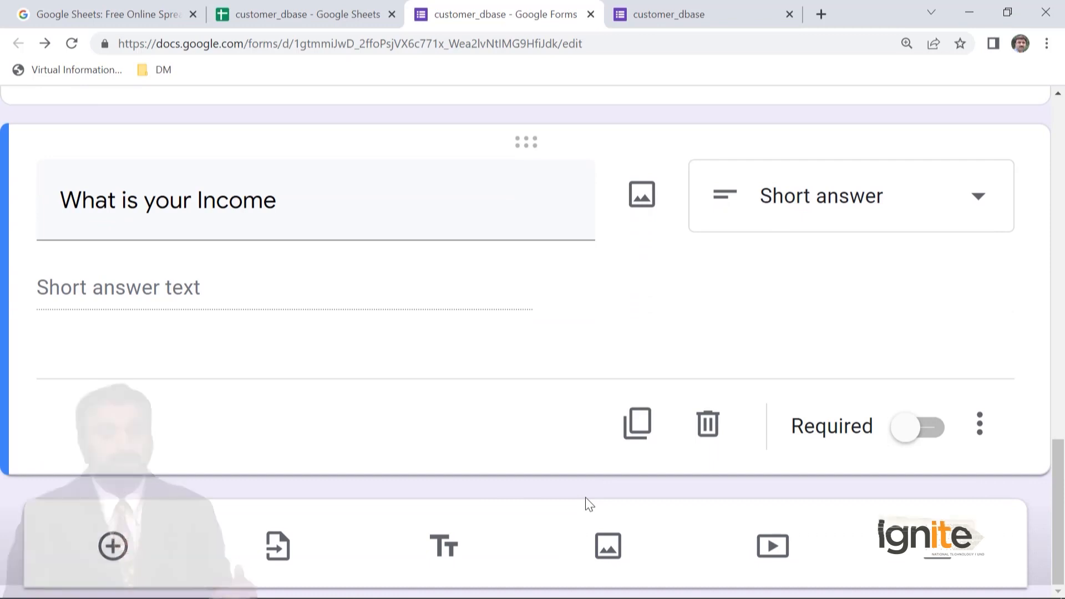
{"action": "scroll", "coordinate": [585, 497], "scroll_direction": "up", "scroll_amount": 5}
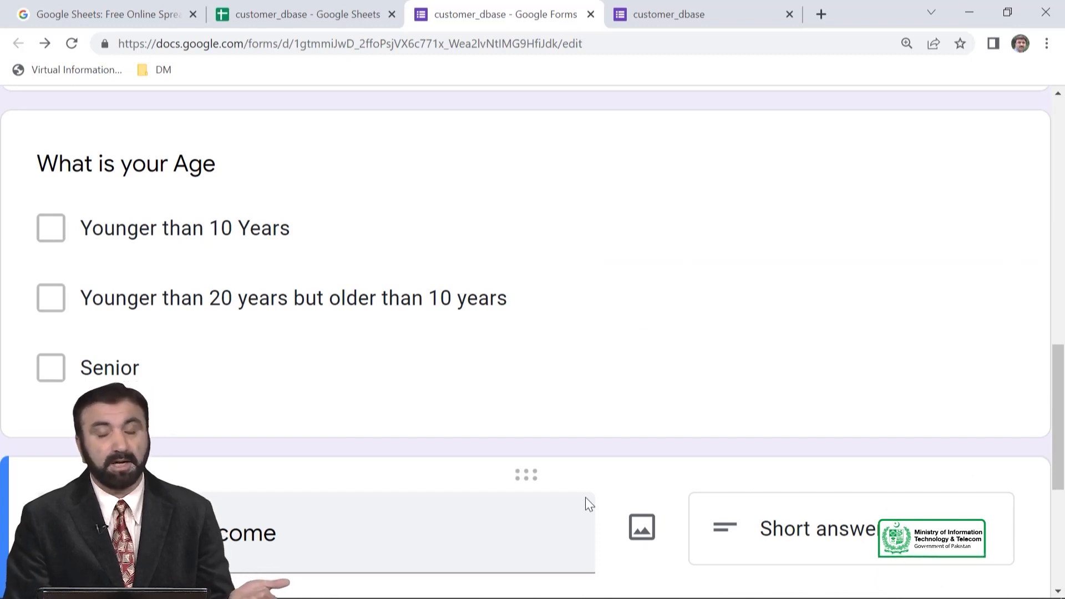
{"action": "scroll", "coordinate": [585, 499], "scroll_direction": "up", "scroll_amount": 10}
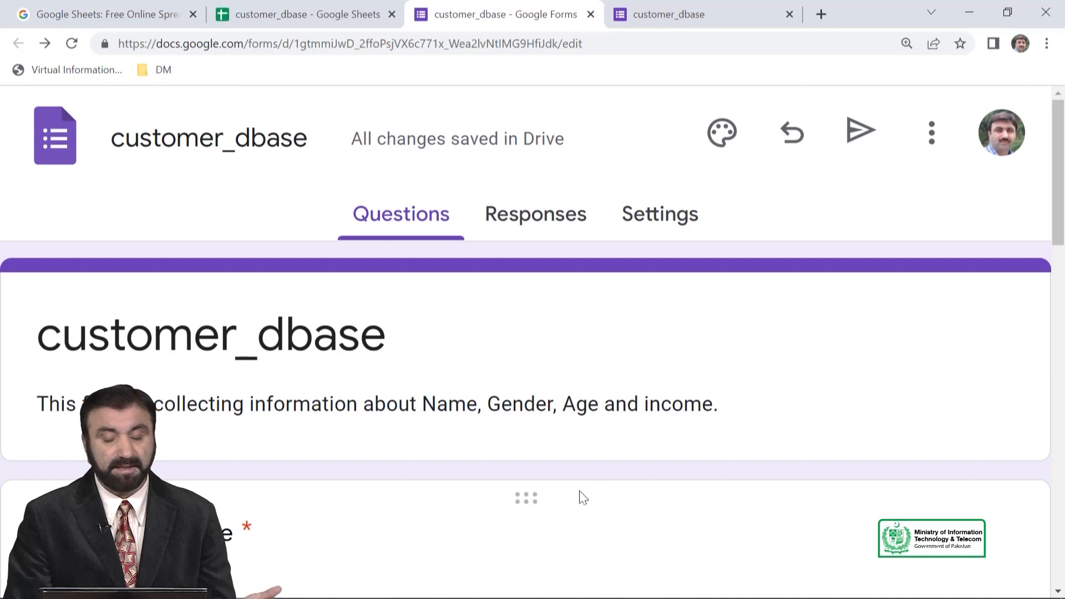
{"action": "left_click", "coordinate": [868, 148]}
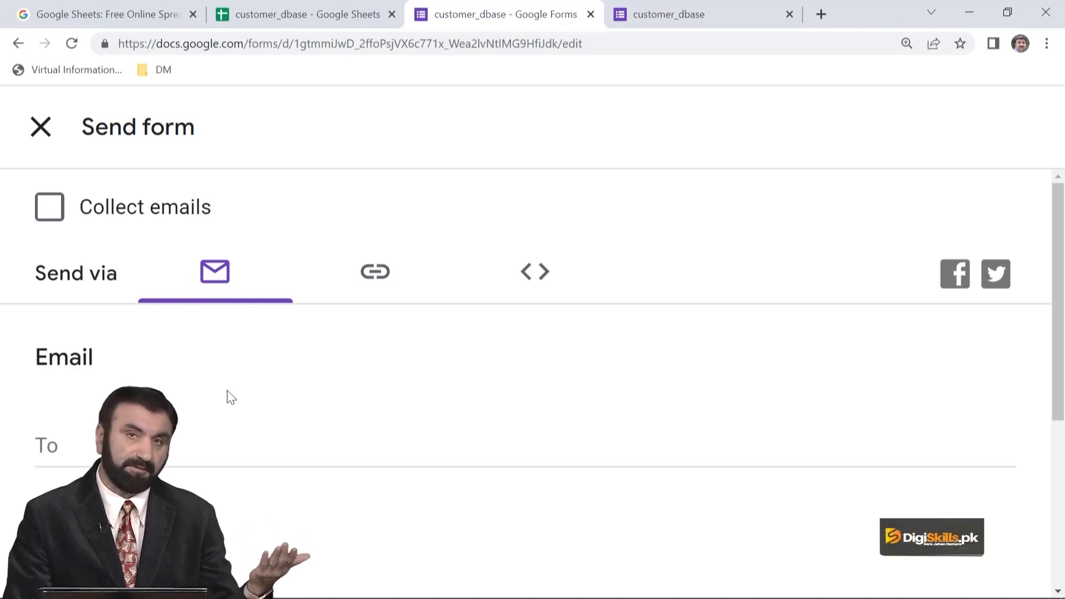
{"action": "left_click", "coordinate": [375, 283]}
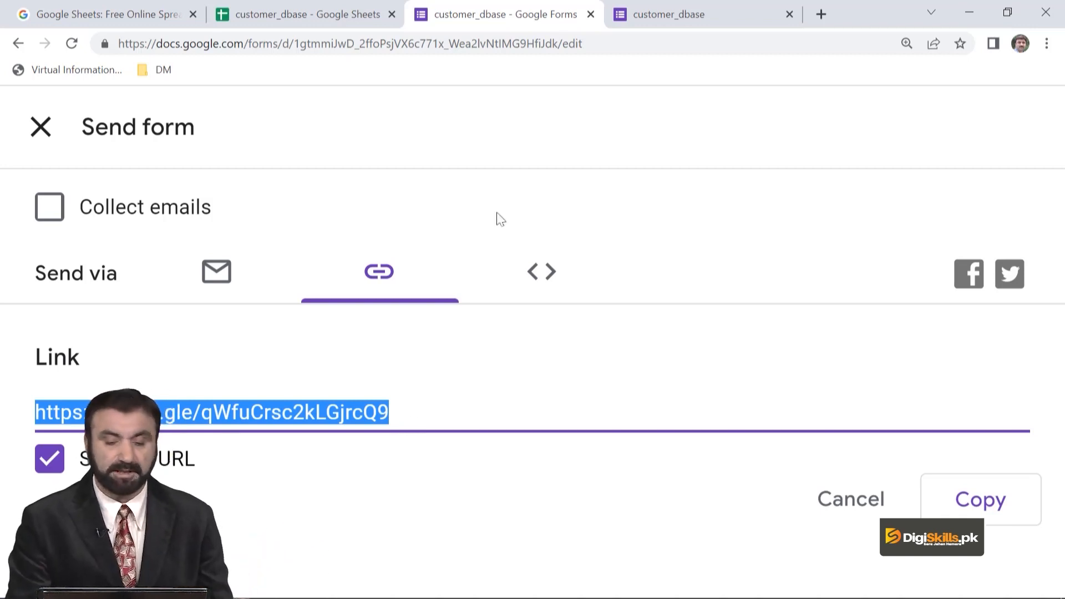
{"action": "left_click", "coordinate": [48, 127]}
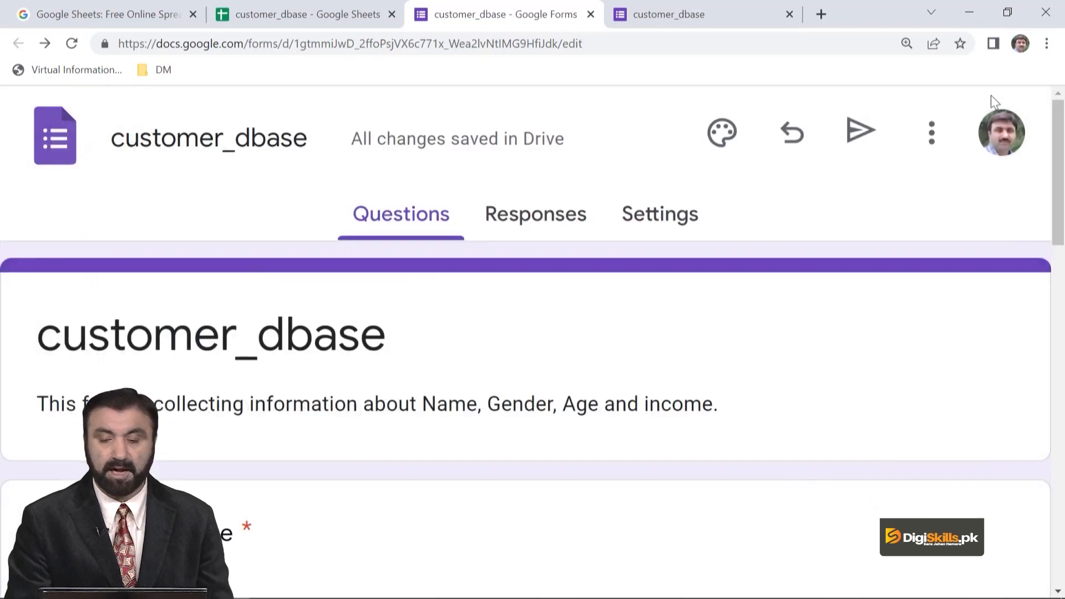
Open a preview of the customer_dbase form as respondents see it
{"action": "left_click", "coordinate": [930, 135]}
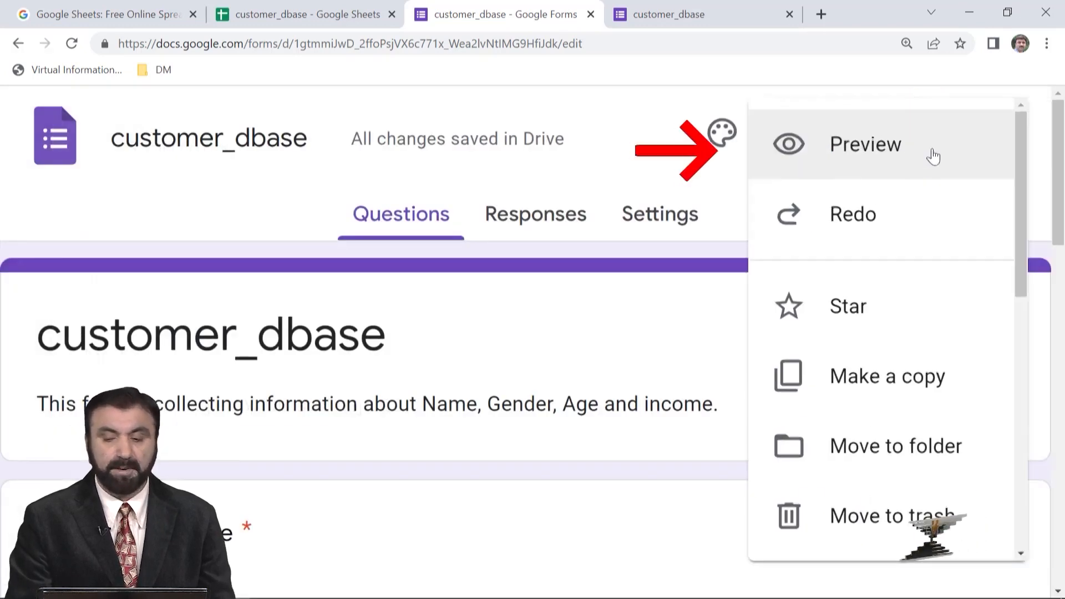
{"action": "left_click", "coordinate": [868, 143]}
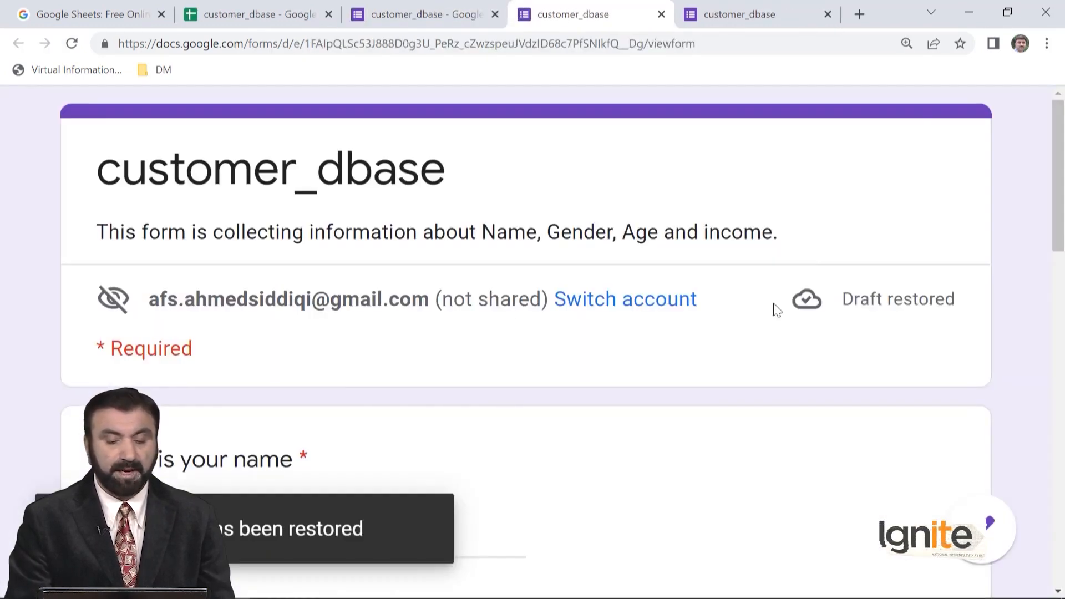
Replace the answer to "What is your Income" with 25000 in the form preview and submit the response
{"action": "scroll", "coordinate": [697, 322], "scroll_direction": "down", "scroll_amount": 10}
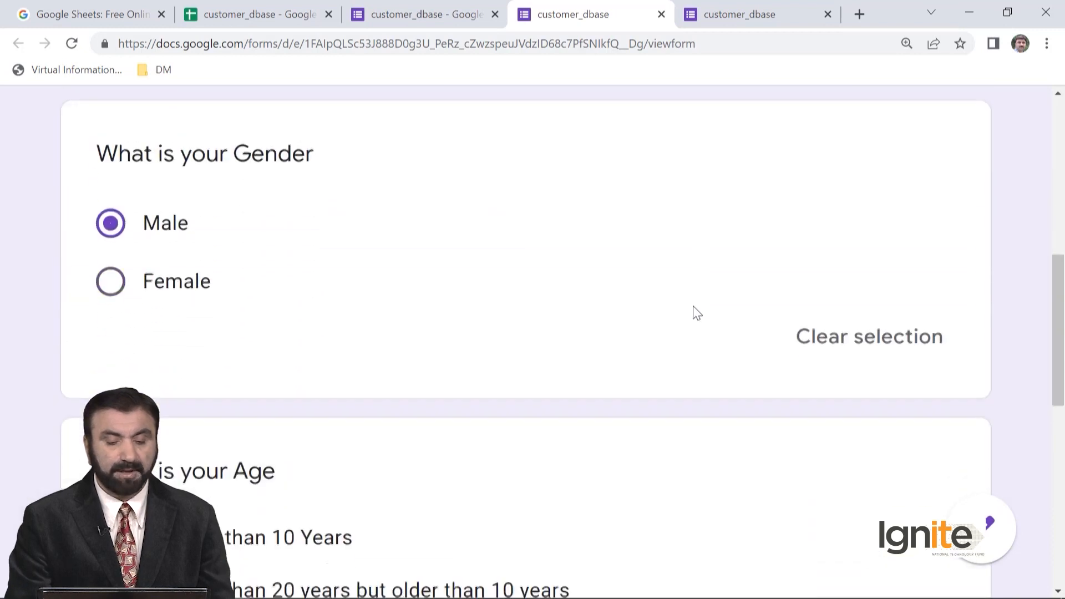
{"action": "scroll", "coordinate": [697, 314], "scroll_direction": "down", "scroll_amount": 4}
{"action": "scroll", "coordinate": [694, 312], "scroll_direction": "up", "scroll_amount": 10}
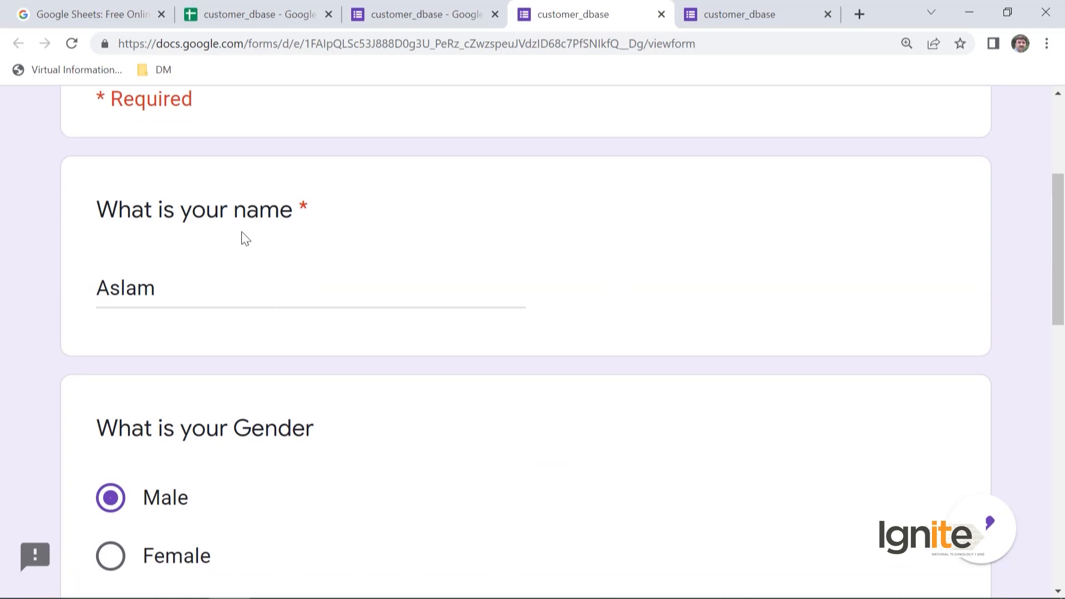
{"action": "scroll", "coordinate": [251, 277], "scroll_direction": "down", "scroll_amount": 4}
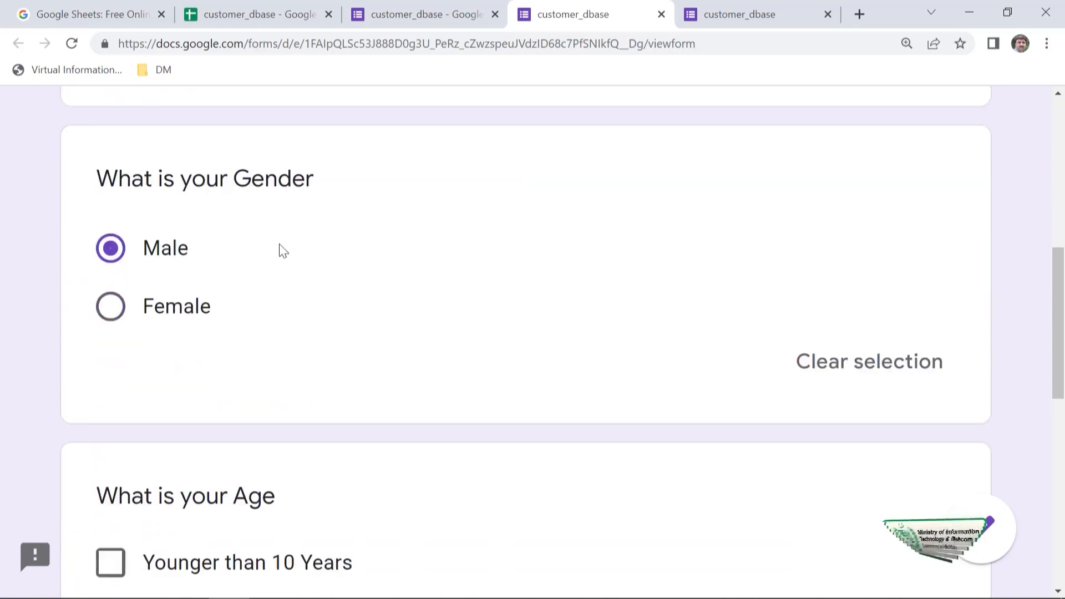
{"action": "scroll", "coordinate": [281, 250], "scroll_direction": "down", "scroll_amount": 4}
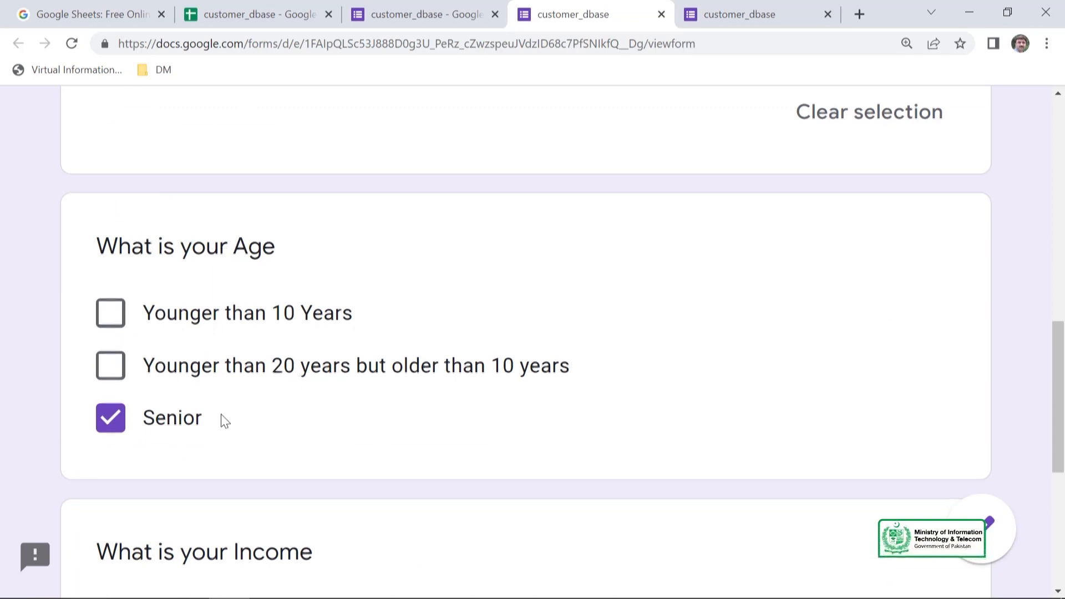
{"action": "scroll", "coordinate": [225, 422], "scroll_direction": "down", "scroll_amount": 4}
{"action": "left_click", "coordinate": [191, 389]}
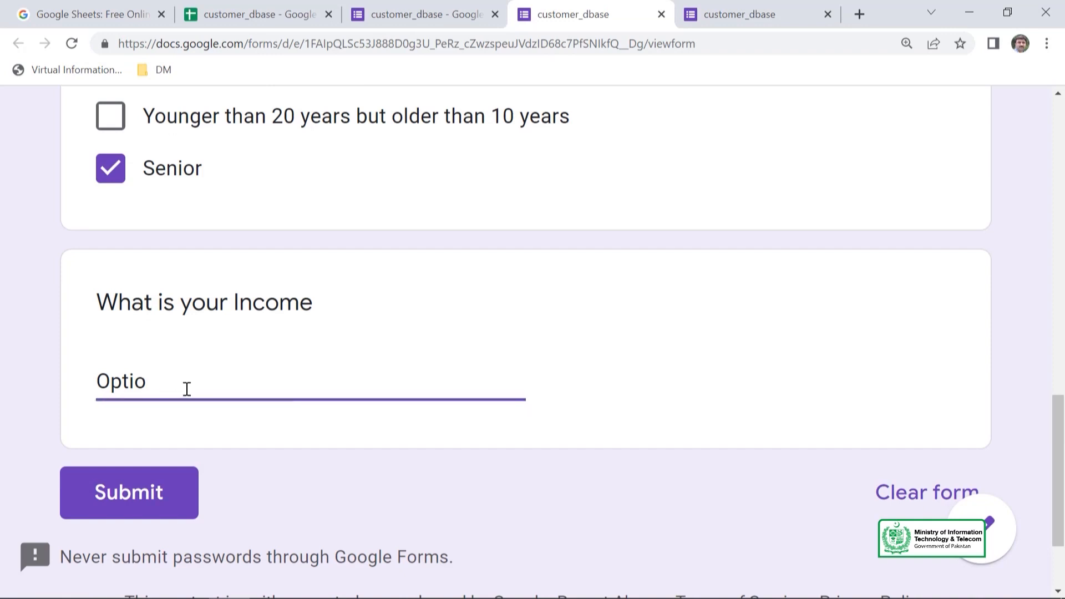
{"action": "key", "text": "BackSpace"}
{"action": "key", "text": "BackSpace"}
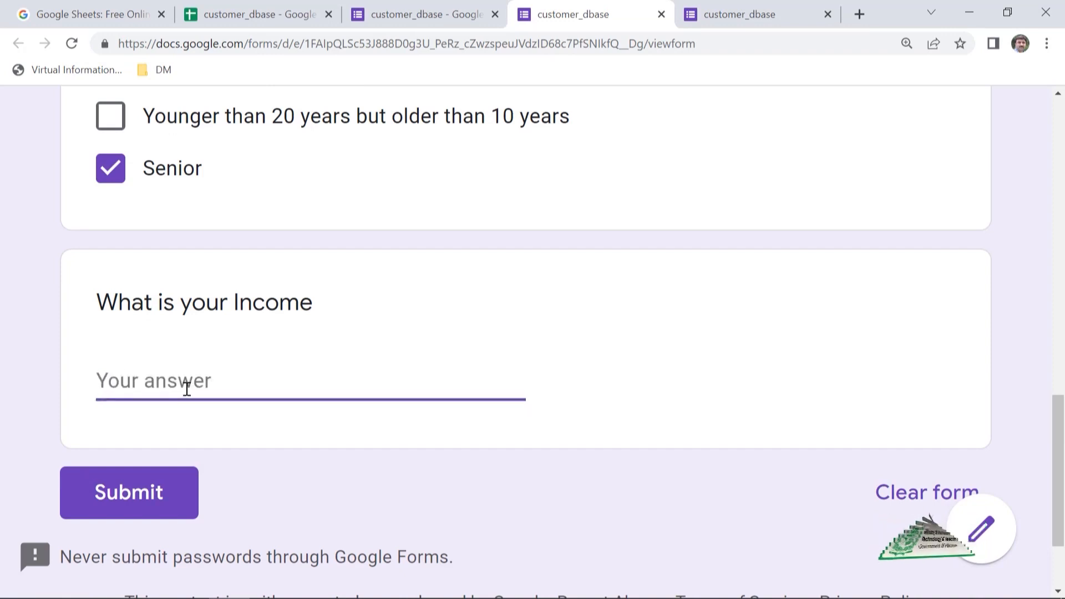
{"action": "type", "text": "25000"}
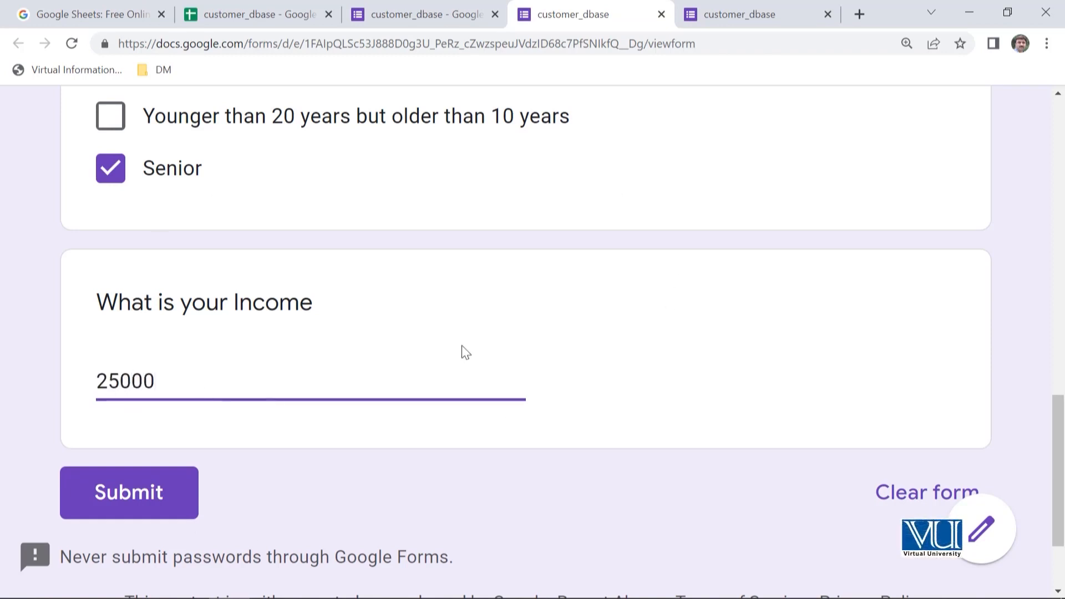
{"action": "left_click", "coordinate": [131, 496]}
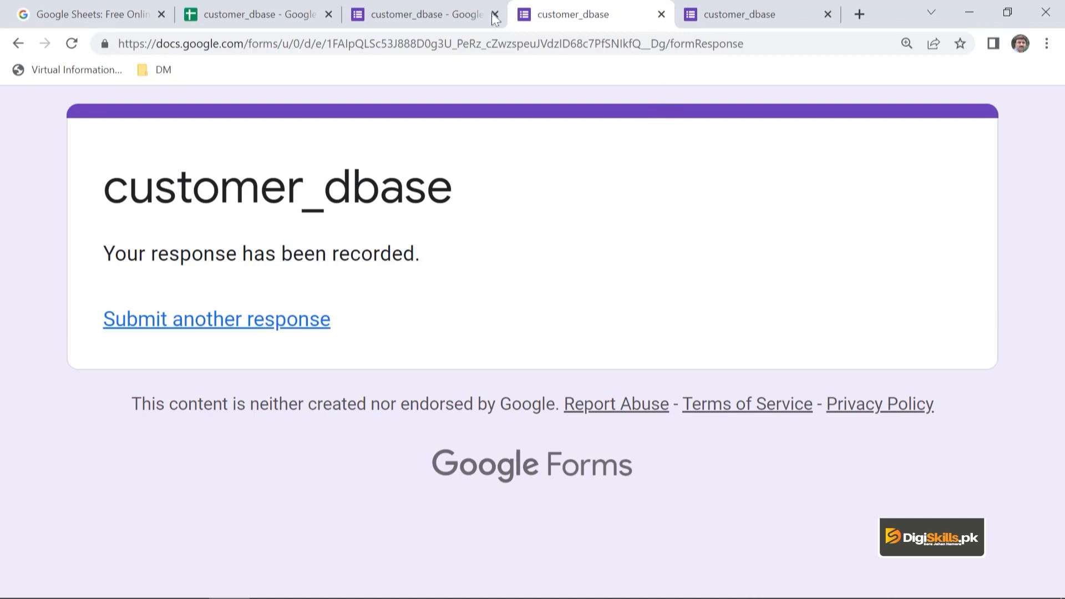
Return to the form editor and examine the response summary for the name, gender, age and income questions
{"action": "left_click", "coordinate": [755, 17]}
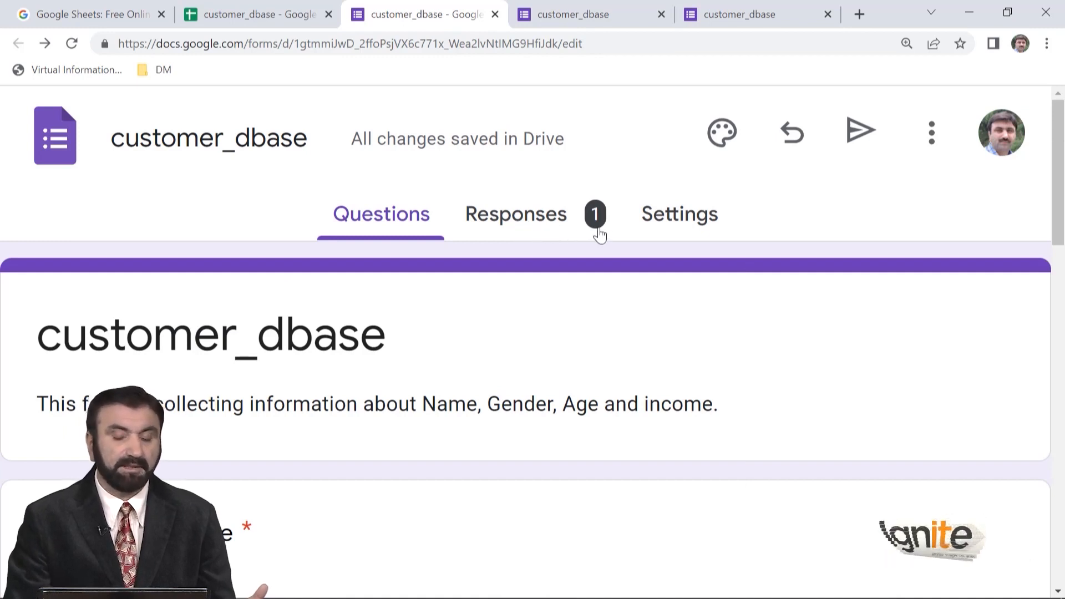
{"action": "left_click", "coordinate": [553, 228]}
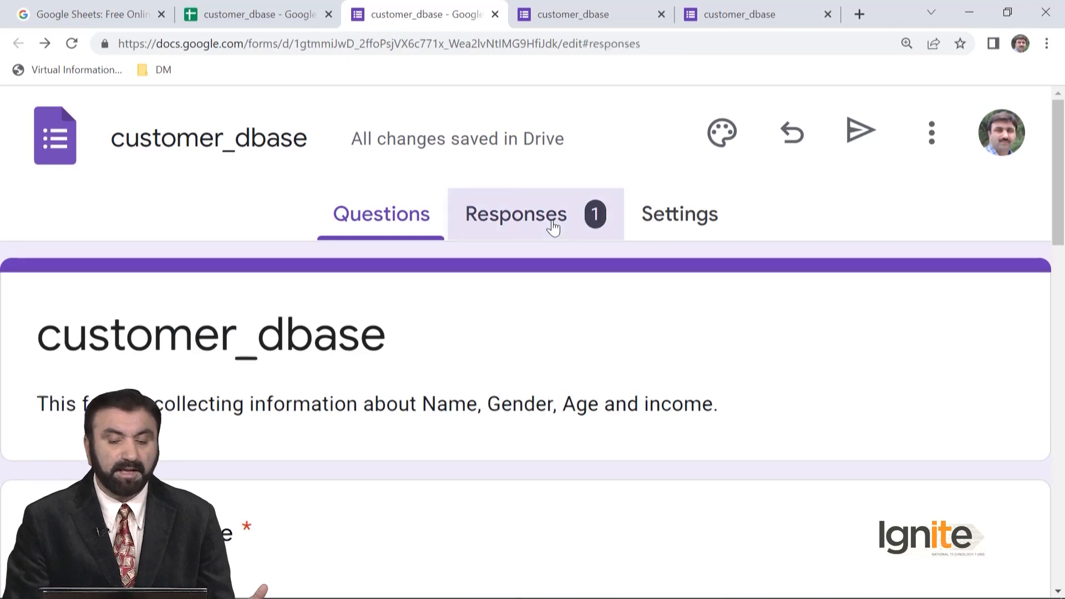
{"action": "scroll", "coordinate": [615, 421], "scroll_direction": "down", "scroll_amount": 15}
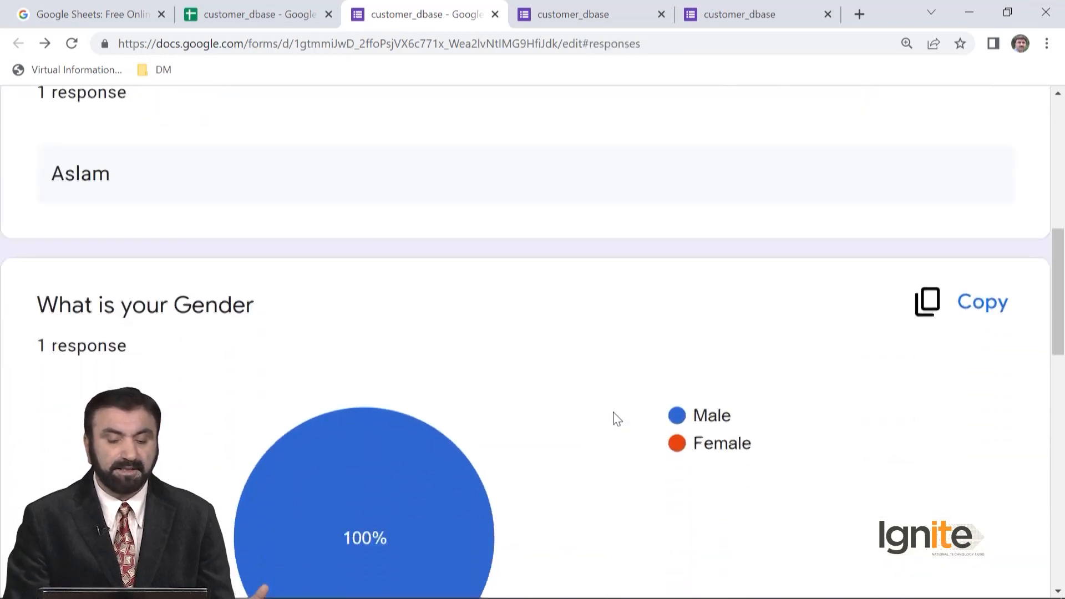
{"action": "scroll", "coordinate": [617, 419], "scroll_direction": "down", "scroll_amount": 10}
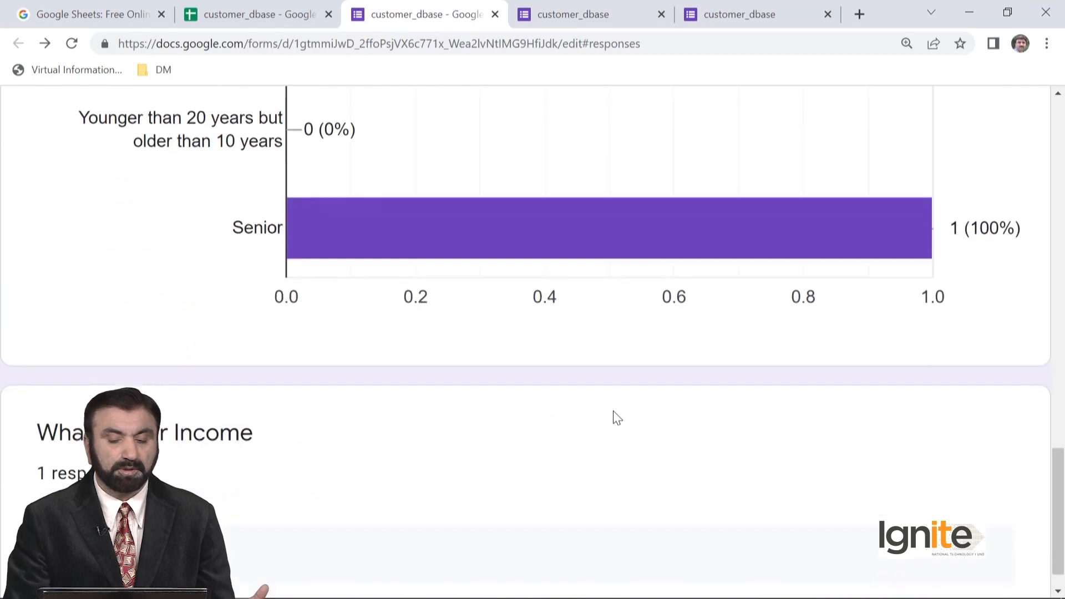
{"action": "scroll", "coordinate": [617, 419], "scroll_direction": "up", "scroll_amount": 10}
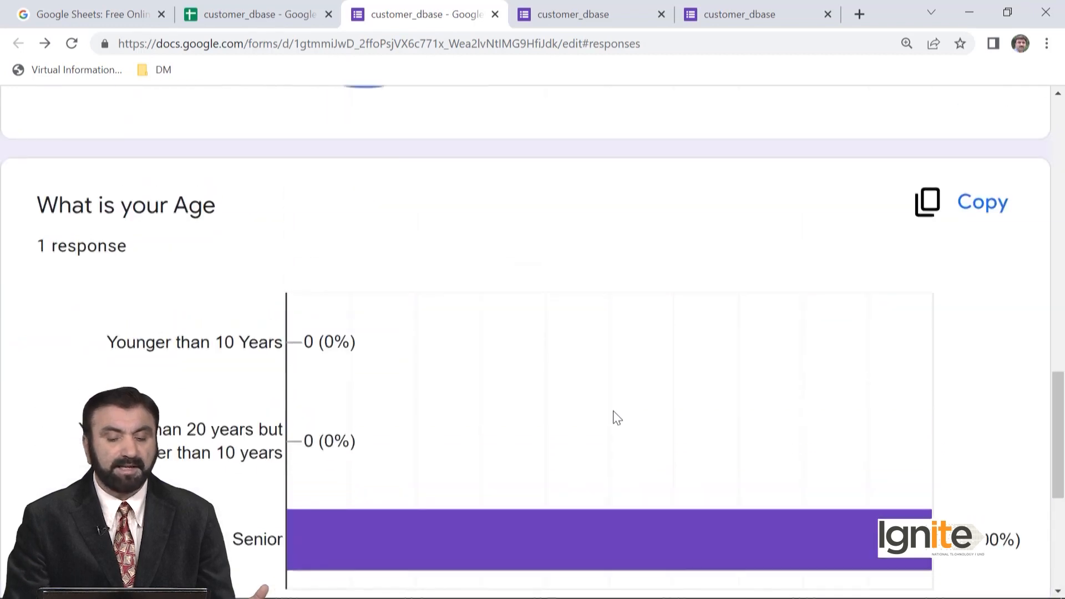
{"action": "scroll", "coordinate": [617, 419], "scroll_direction": "up", "scroll_amount": 5}
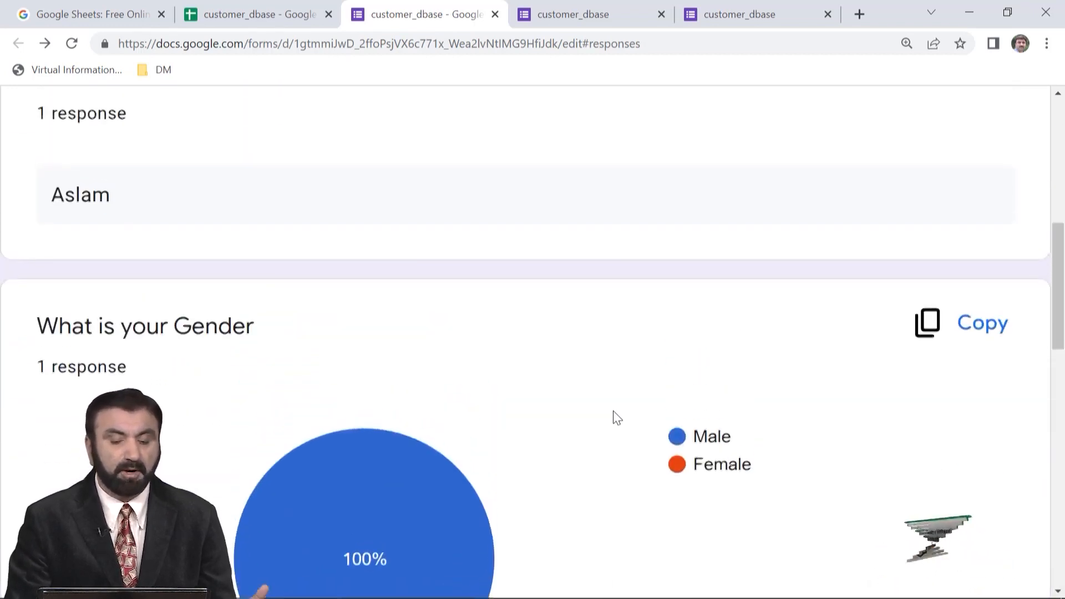
{"action": "scroll", "coordinate": [617, 419], "scroll_direction": "down", "scroll_amount": 10}
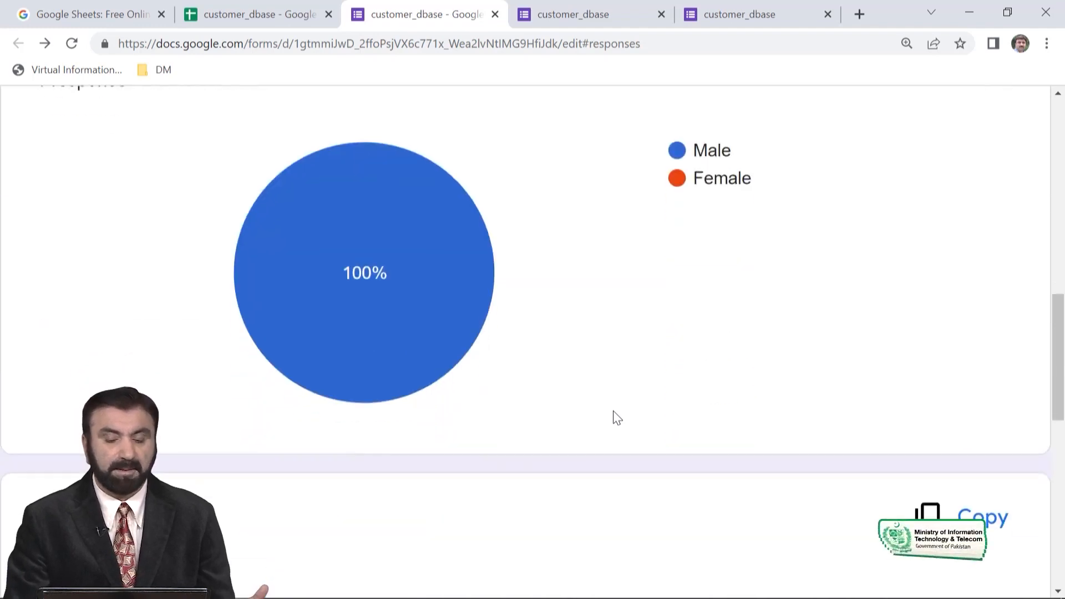
{"action": "scroll", "coordinate": [617, 419], "scroll_direction": "up", "scroll_amount": 3}
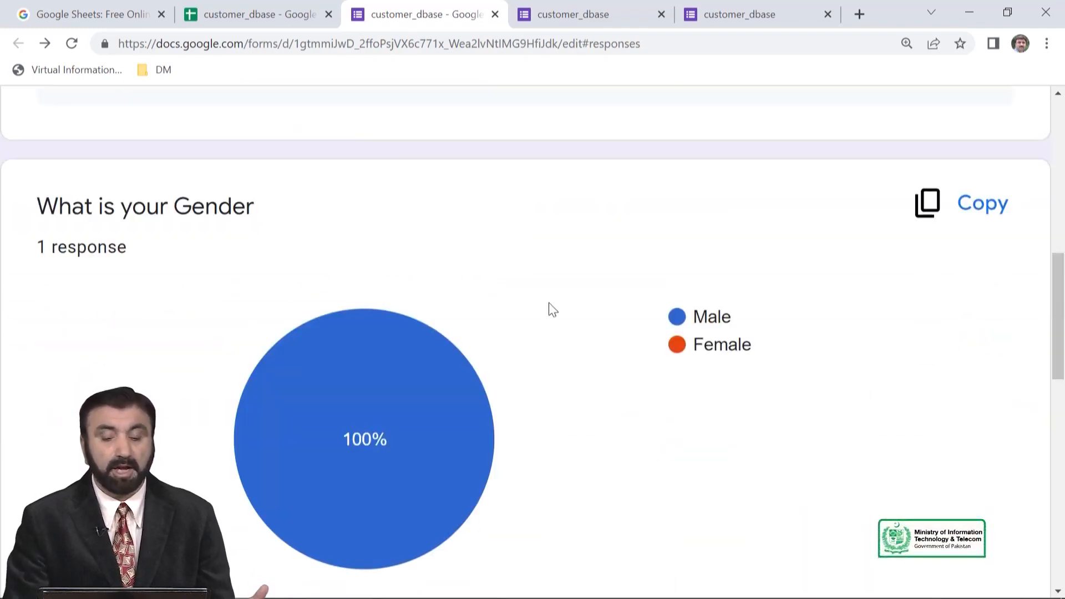
{"action": "scroll", "coordinate": [553, 311], "scroll_direction": "up", "scroll_amount": 6}
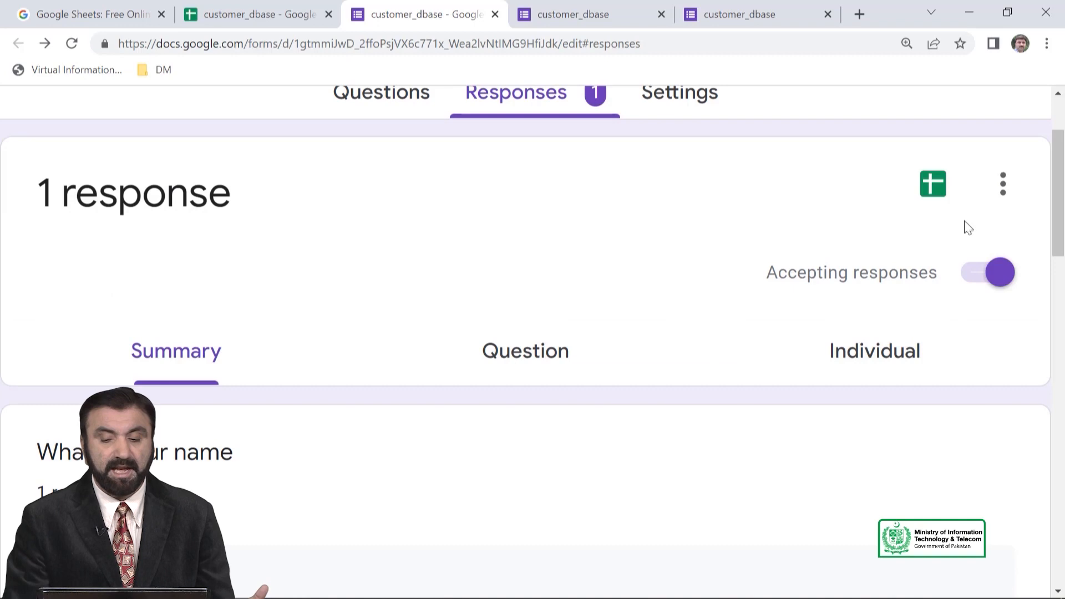
Open the spreadsheet linked to the form's responses and examine the submitted answers across all columns of the Form Responses 1 sheet
{"action": "left_click", "coordinate": [934, 184]}
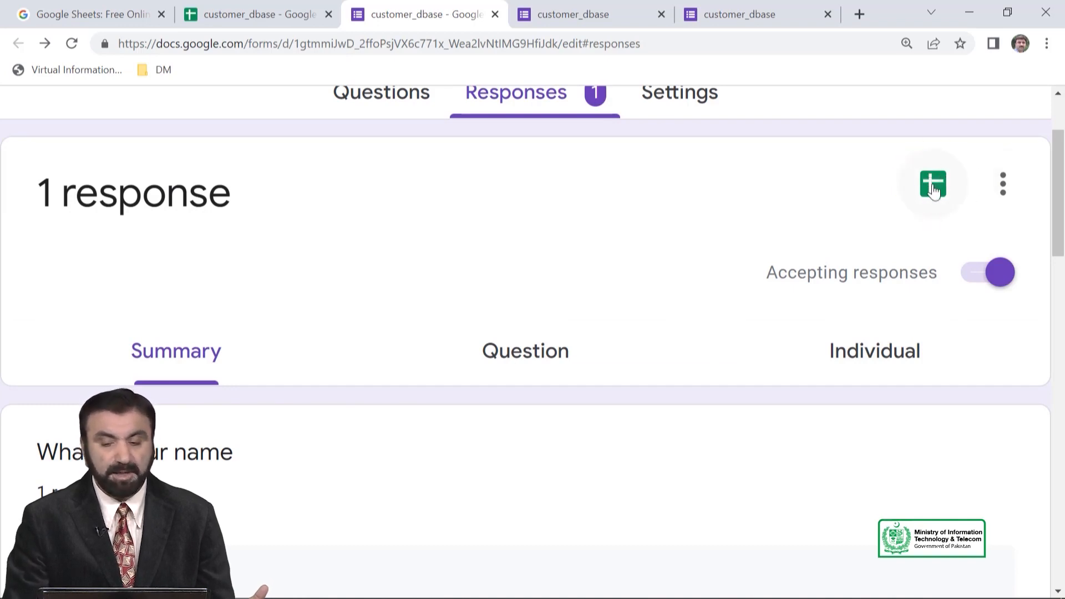
{"action": "left_click", "coordinate": [934, 189]}
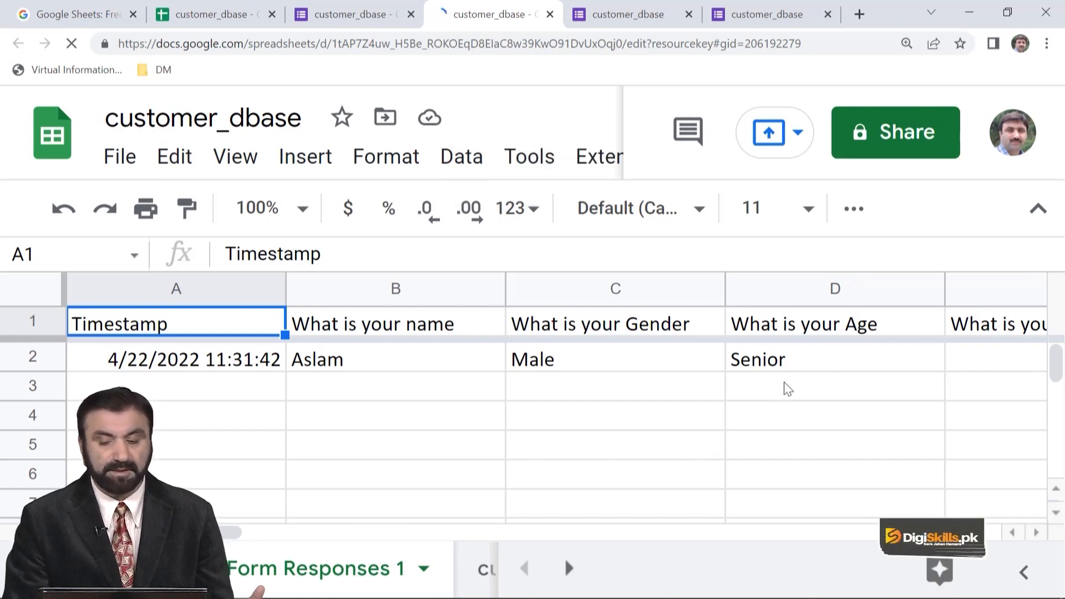
{"action": "left_click", "coordinate": [1035, 533]}
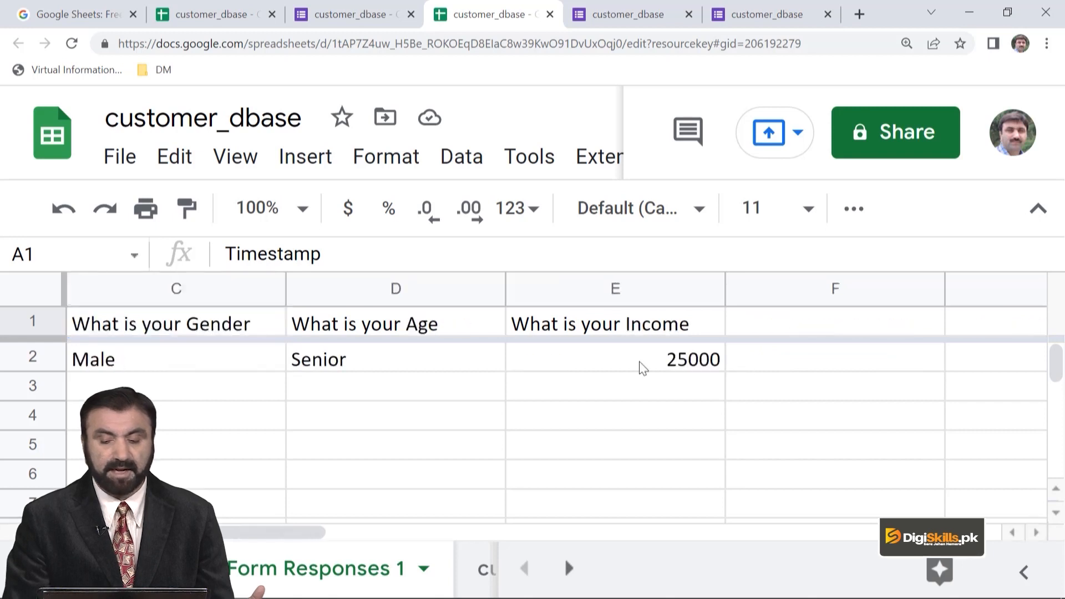
{"action": "scroll", "coordinate": [164, 430], "scroll_direction": "down", "scroll_amount": 1}
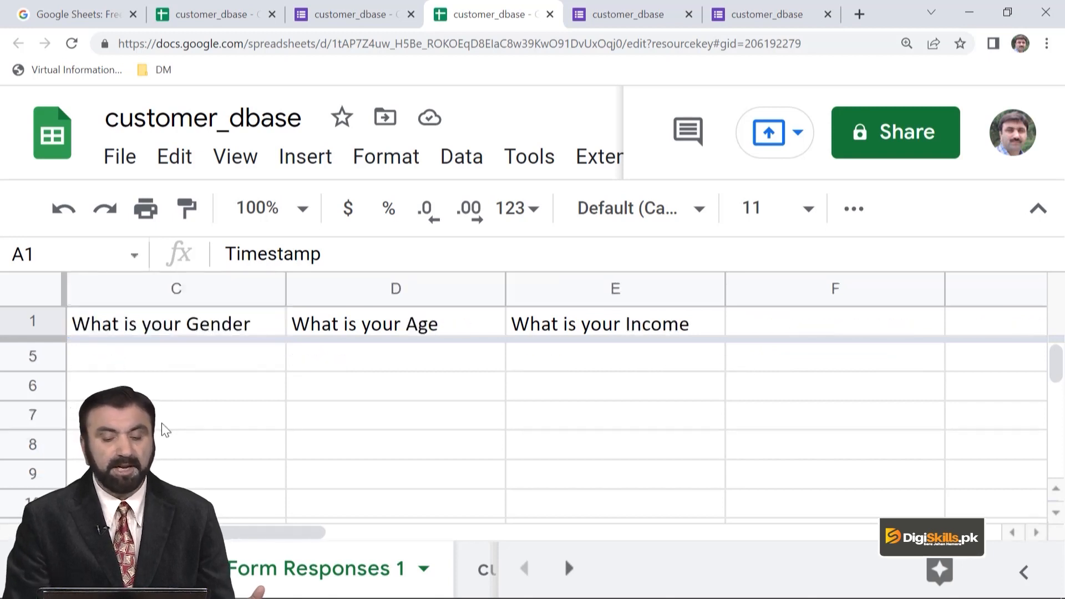
{"action": "scroll", "coordinate": [172, 428], "scroll_direction": "up", "scroll_amount": 4}
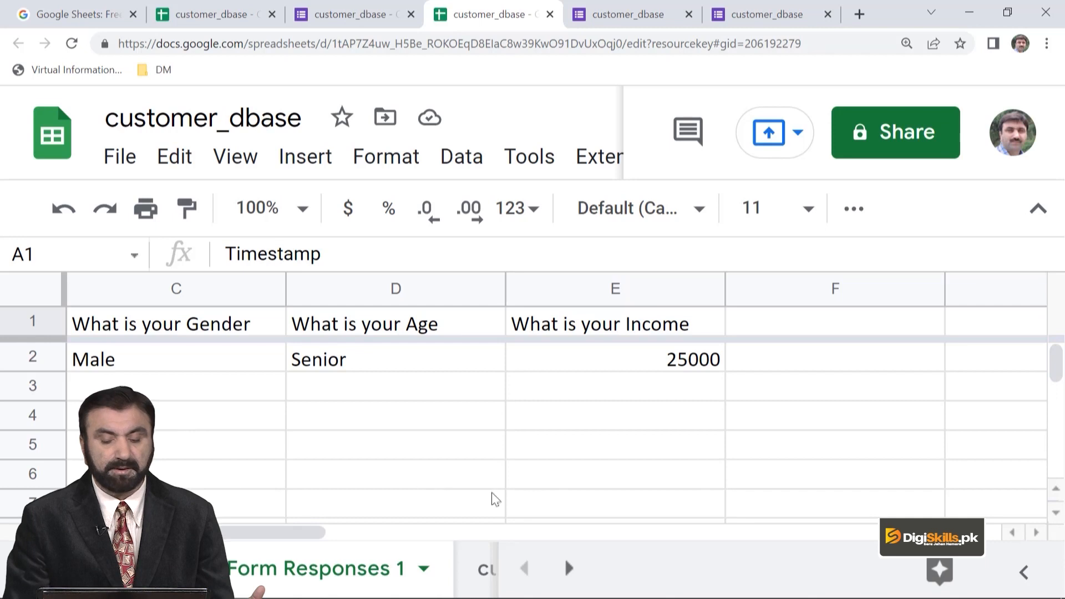
{"action": "left_click_drag", "start_coordinate": [298, 525], "coordinate": [217, 531]}
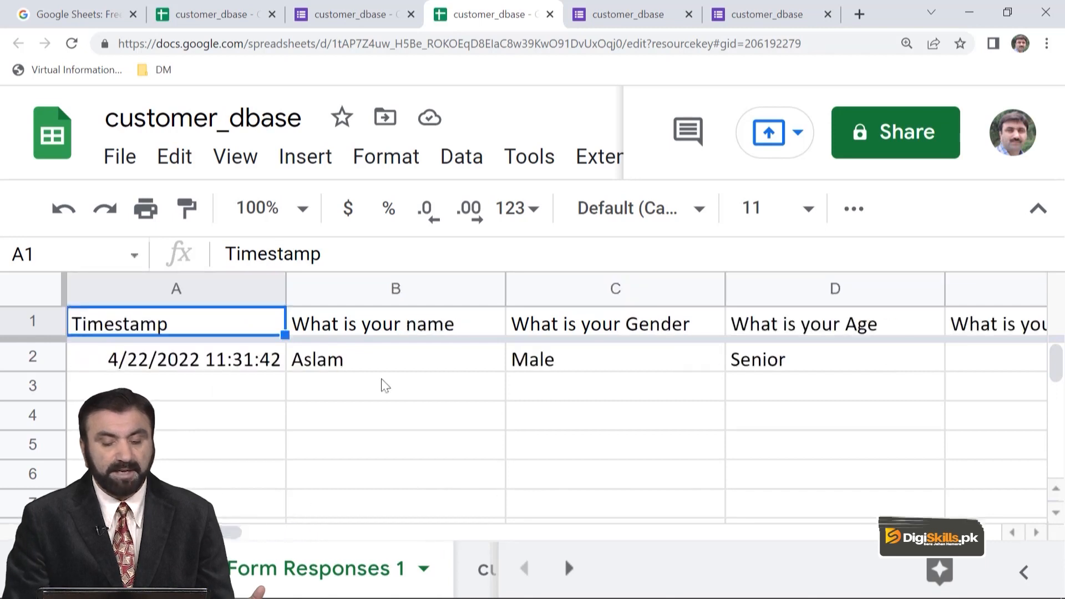